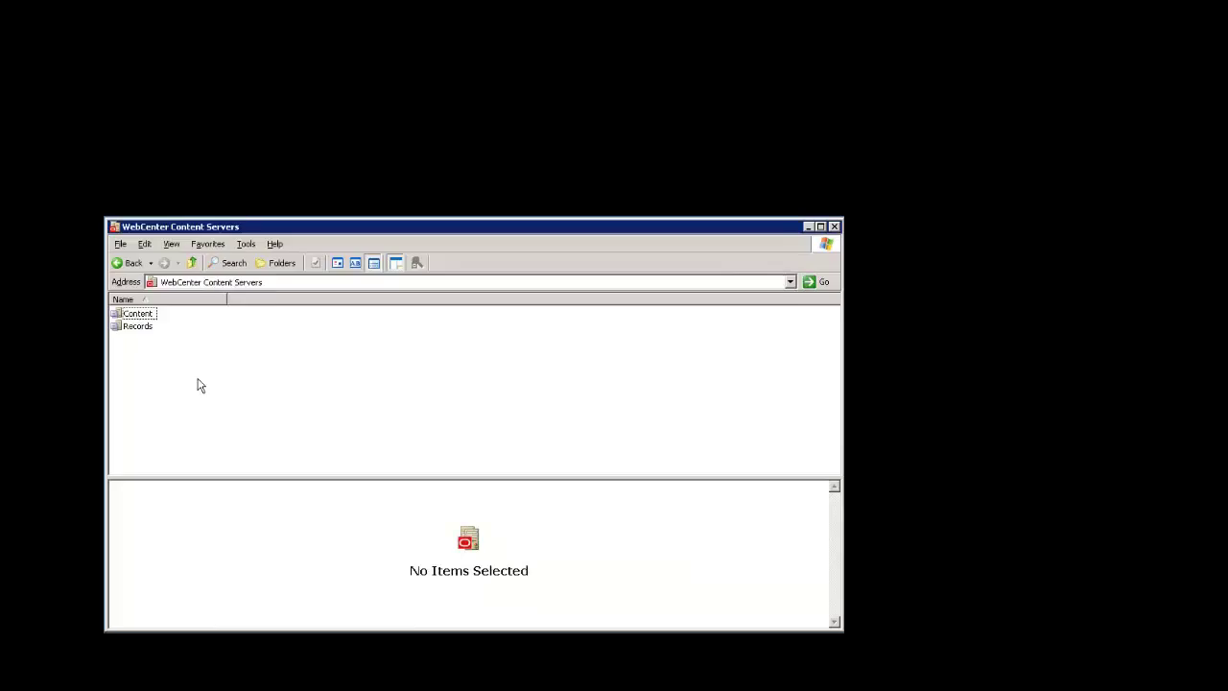
# Open the Content server and its Browse Content folder.
pyautogui.click(140, 315)
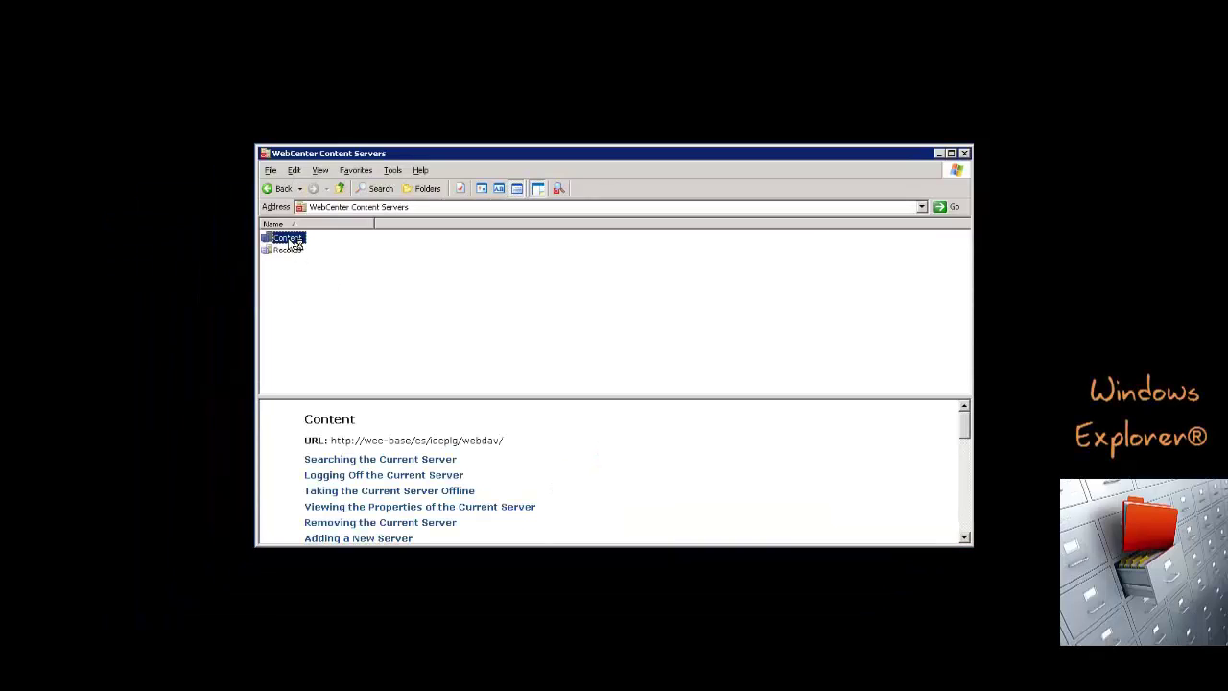
pyautogui.doubleClick(288, 238)
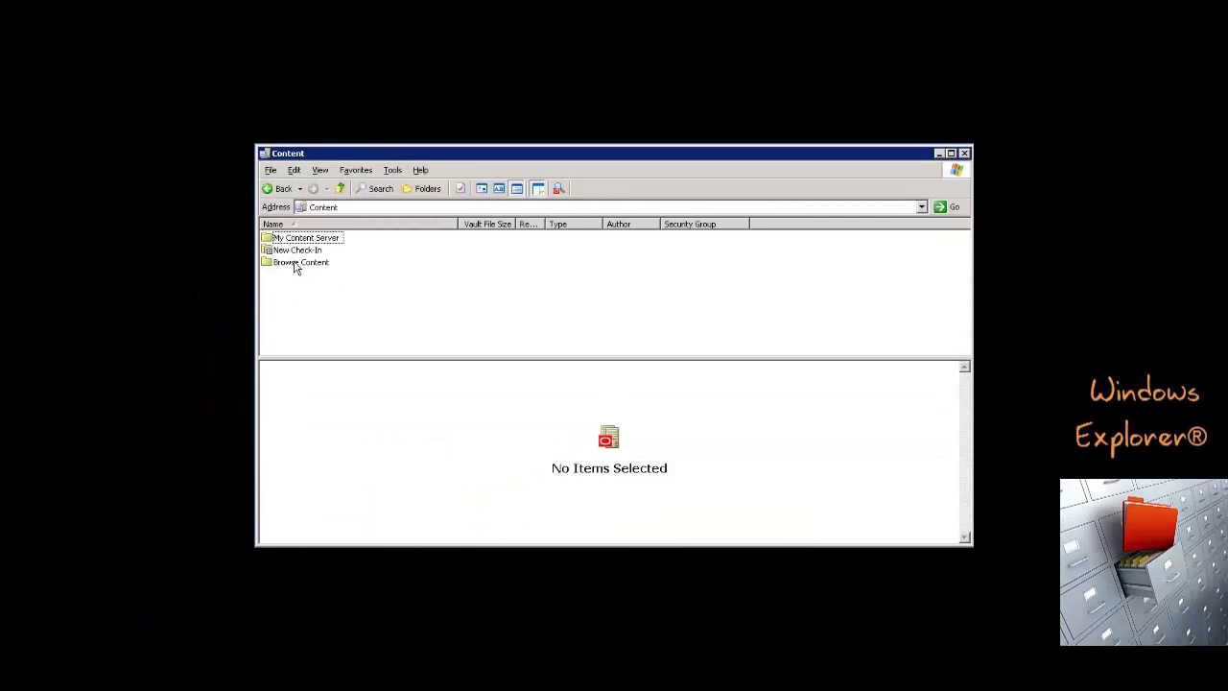
pyautogui.click(297, 263)
pyautogui.doubleClick(301, 265)
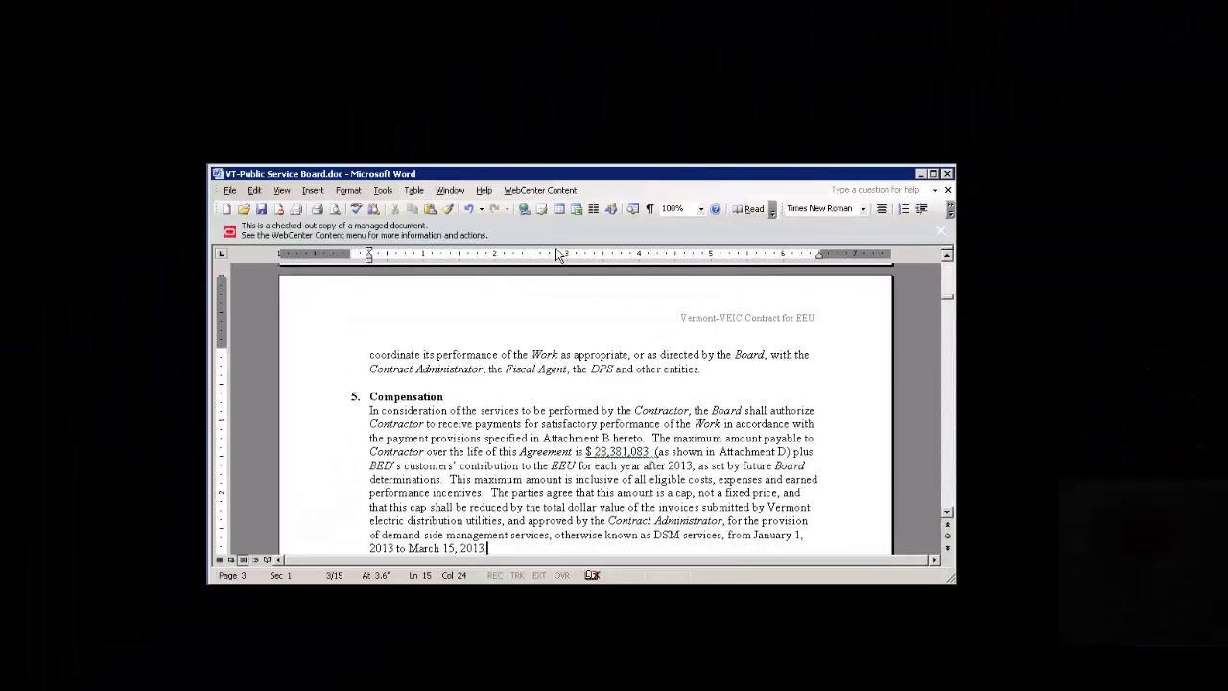
# Switch to Microsoft Excel and check in the managed workbook New Weekly.xls to WebCenter Content.
pyautogui.click(584, 169)
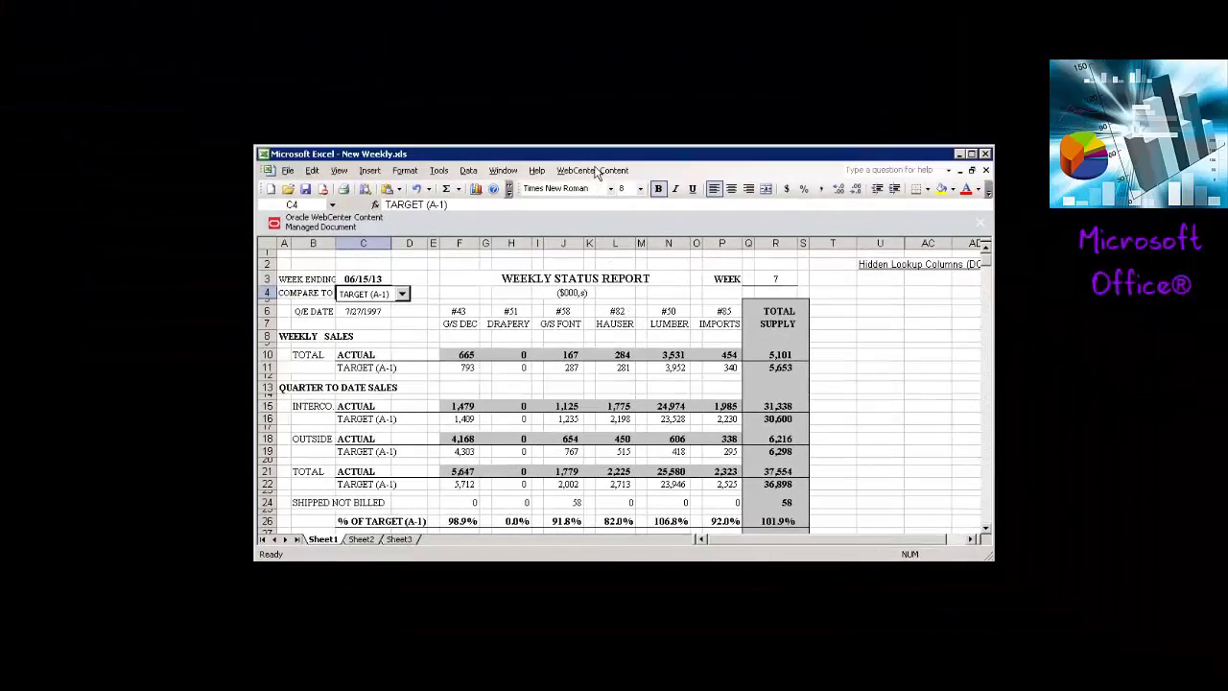
pyautogui.click(594, 170)
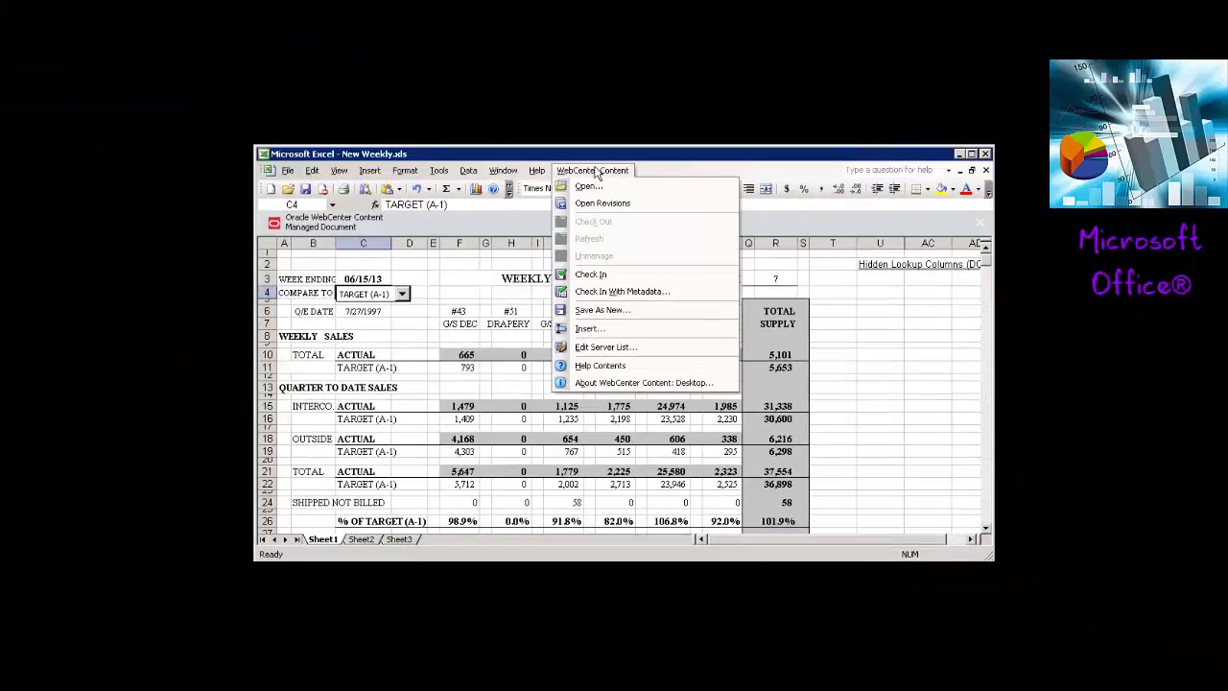
pyautogui.click(600, 277)
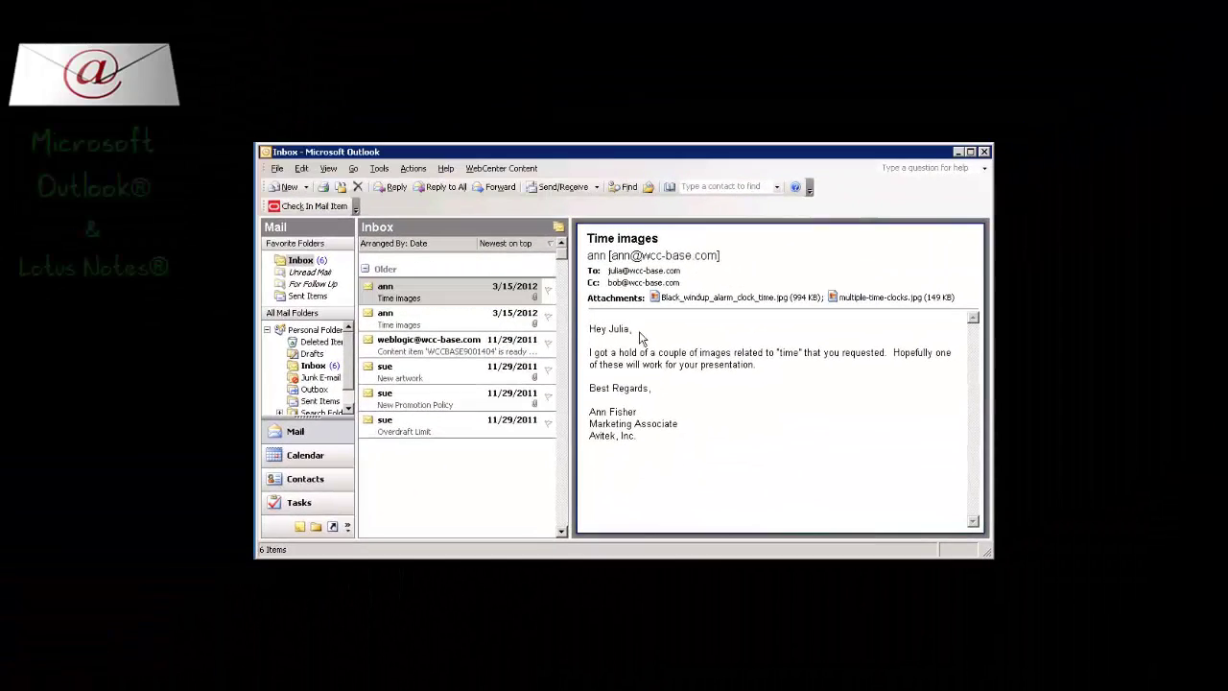
# Switch to Microsoft Outlook and view the WebCenter Content commands available for the "Time images" message.
pyautogui.moveTo(641, 336); pyautogui.dragTo(588, 329)
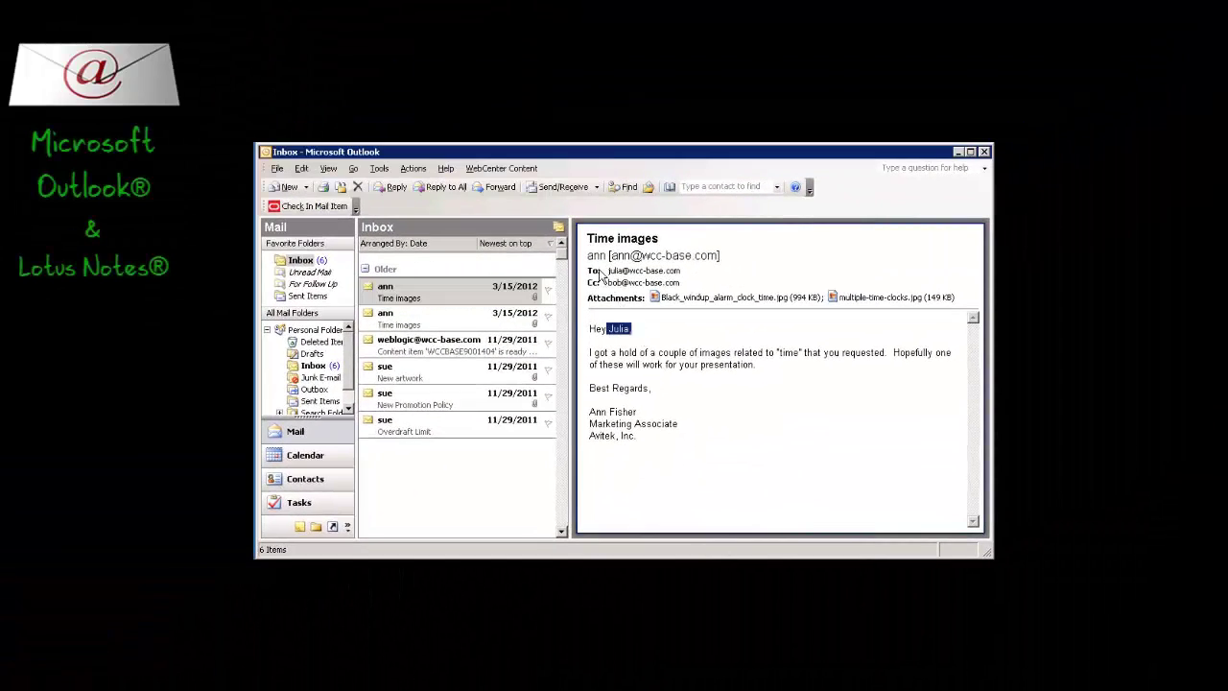
pyautogui.click(521, 170)
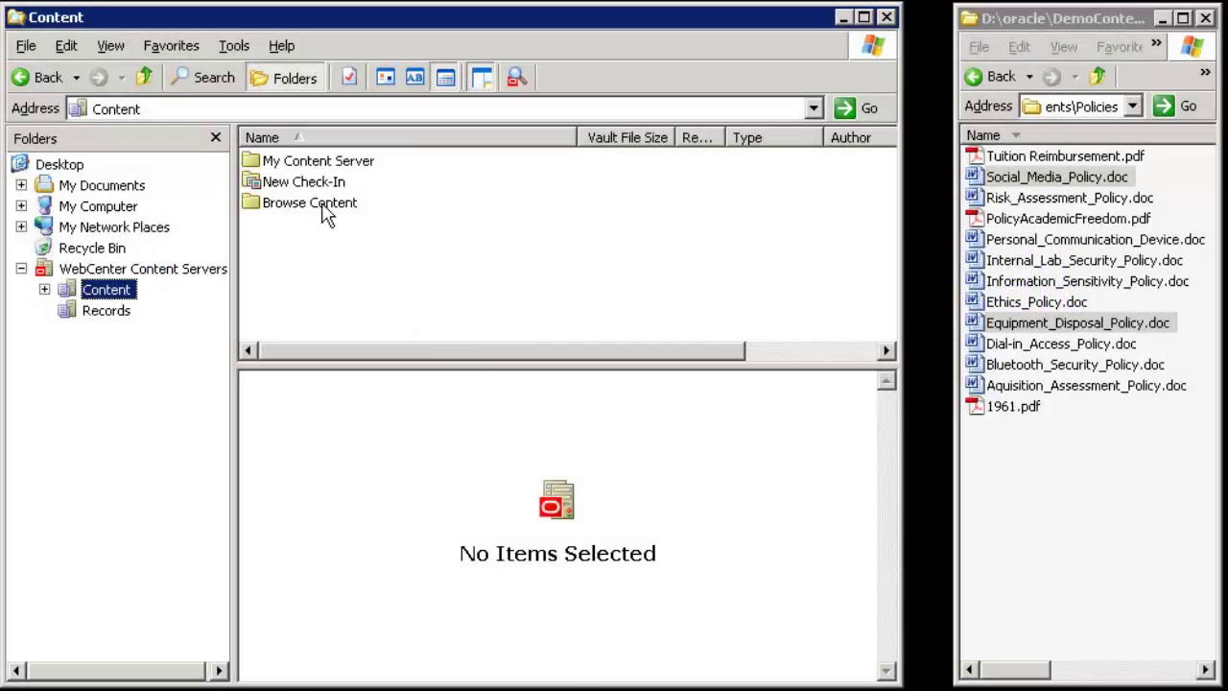
# In Windows Explorer, open the Policies folder under Browse Content and examine the content information and available actions of Risk_Assessment_Policy.doc.
pyautogui.doubleClick(327, 213)
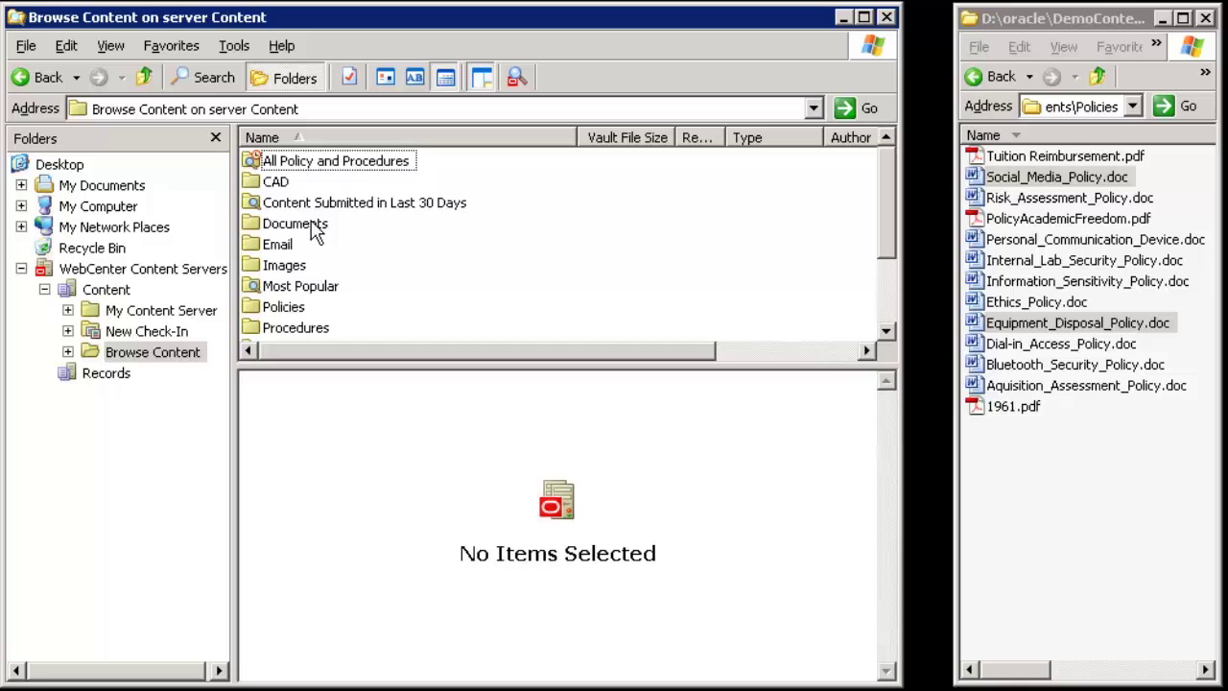
pyautogui.doubleClick(291, 309)
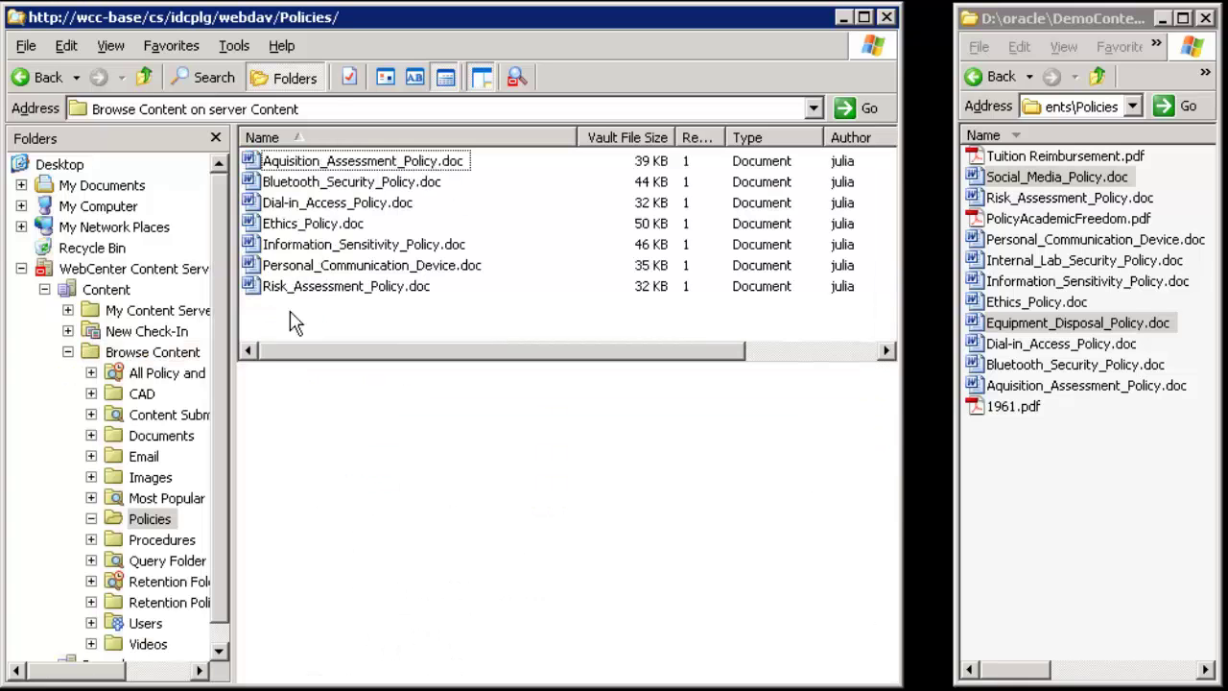
pyautogui.click(307, 291)
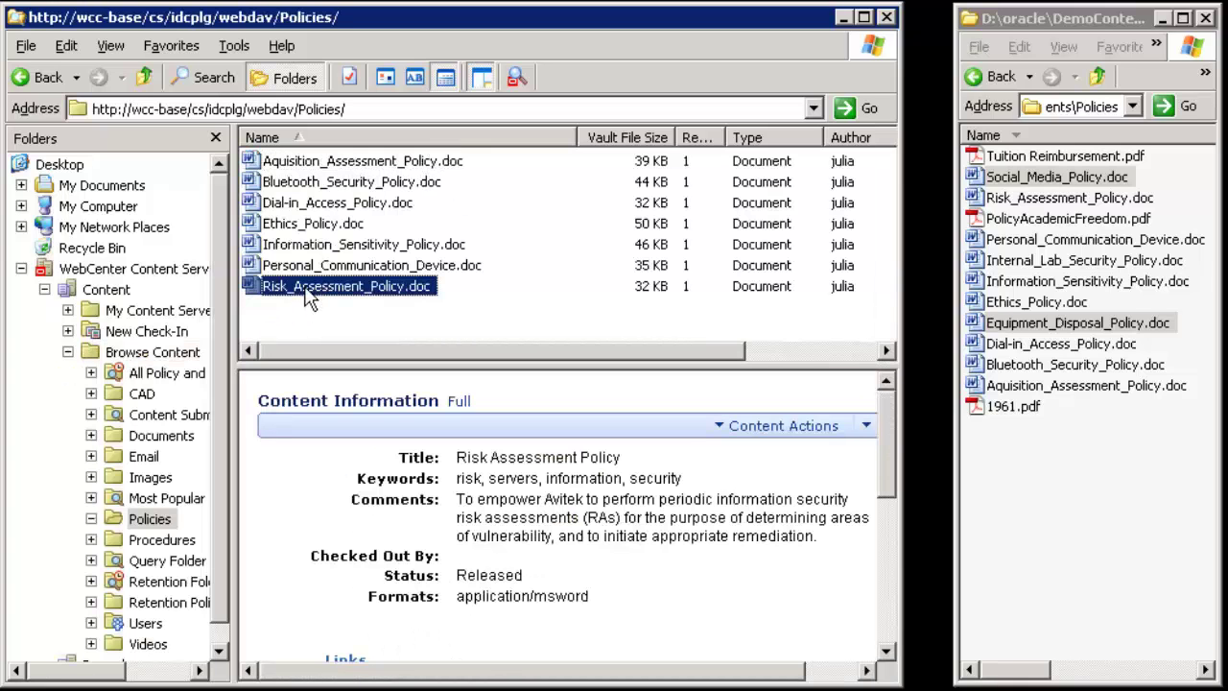
pyautogui.rightClick(306, 291)
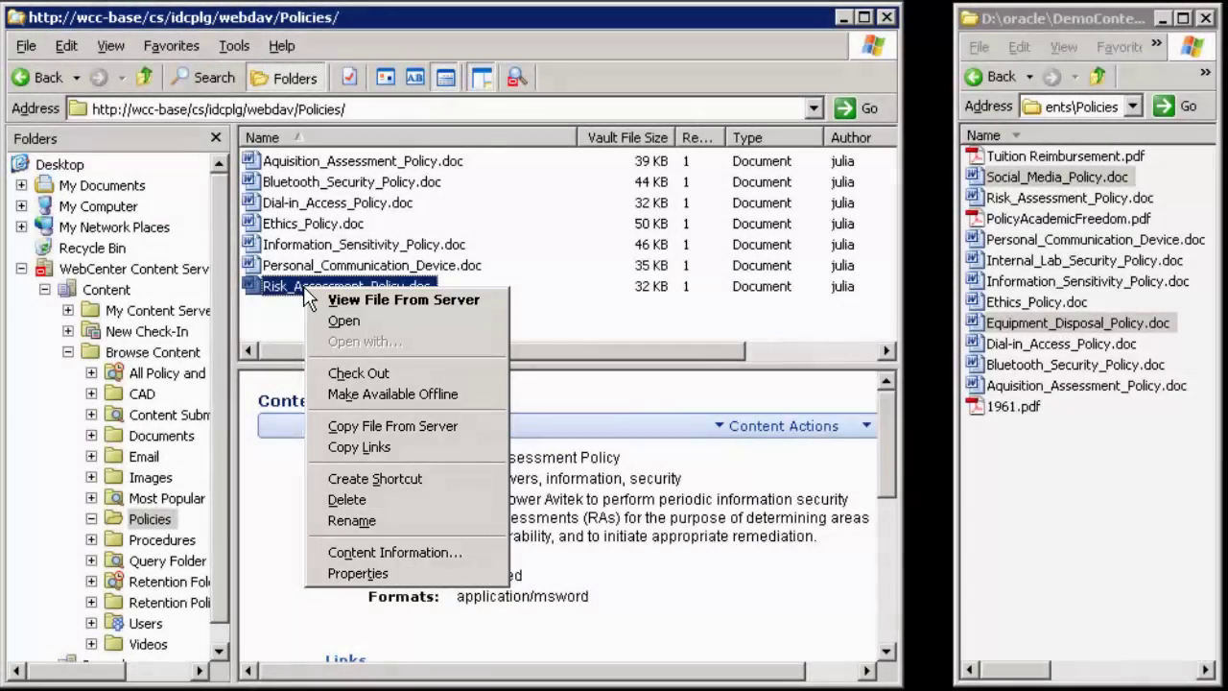
pyautogui.press('Escape')
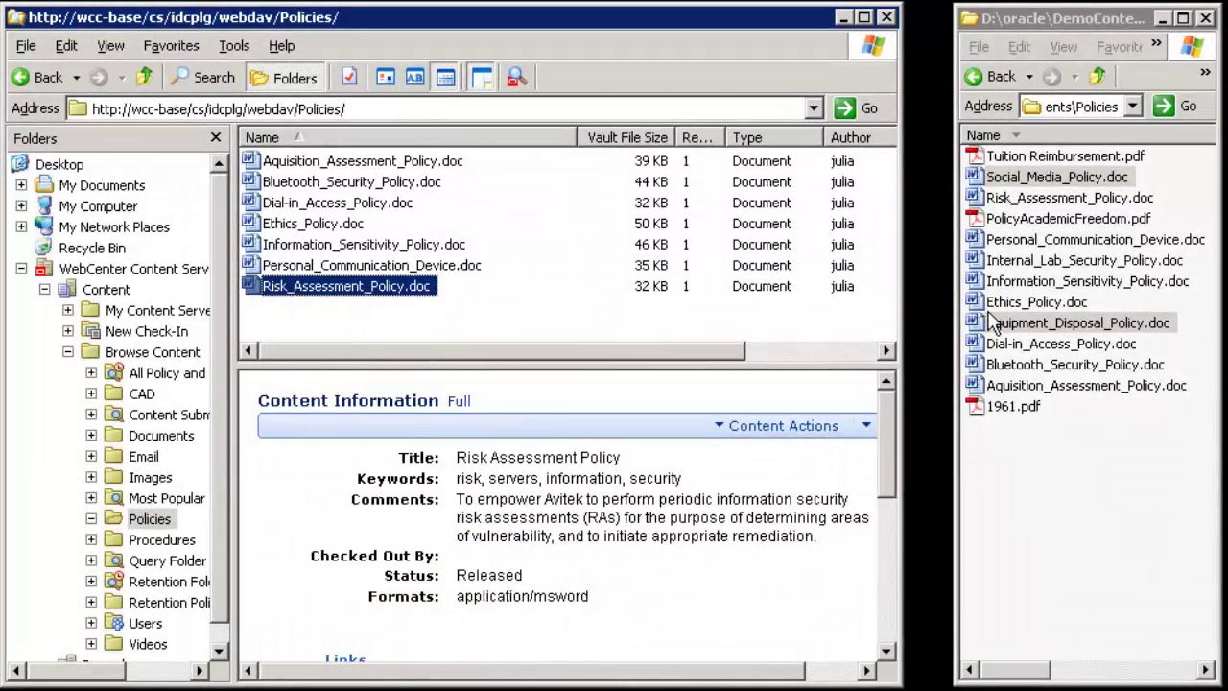
# Add Social_Media_Policy.doc and Equipment_Disposal_Policy.doc to the server's Policies folder, using the Policy & Procedures profile for check-in.
pyautogui.moveTo(1023, 329); pyautogui.dragTo(548, 321)
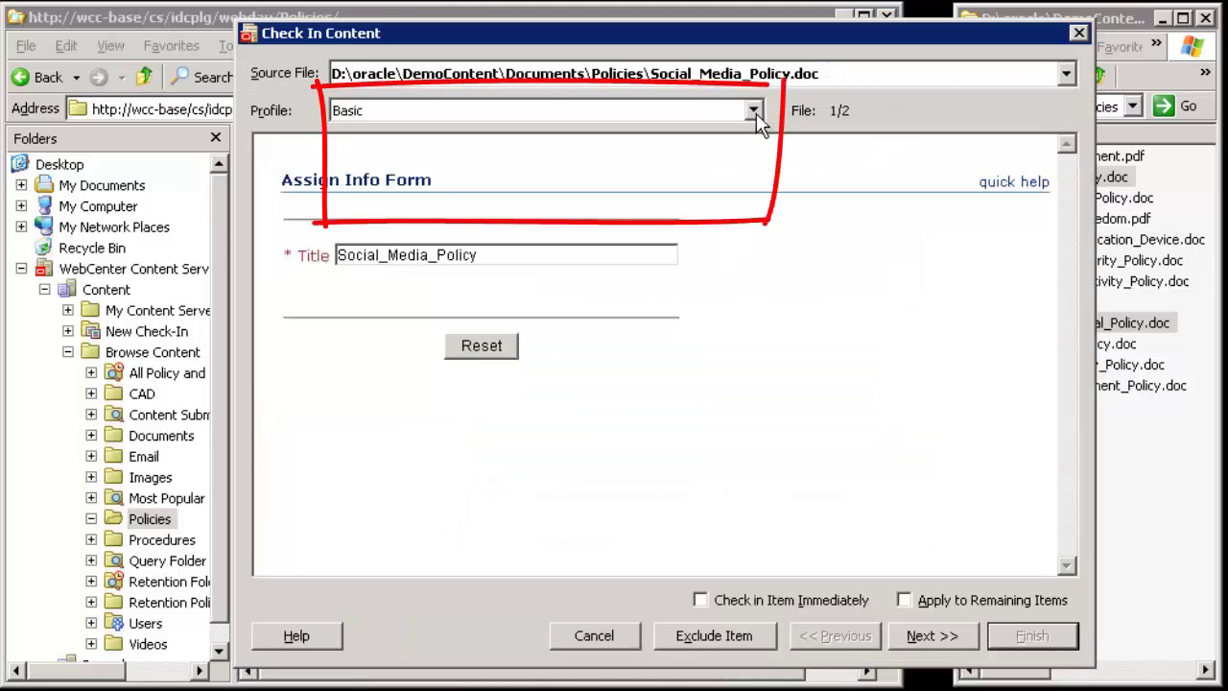
pyautogui.click(754, 111)
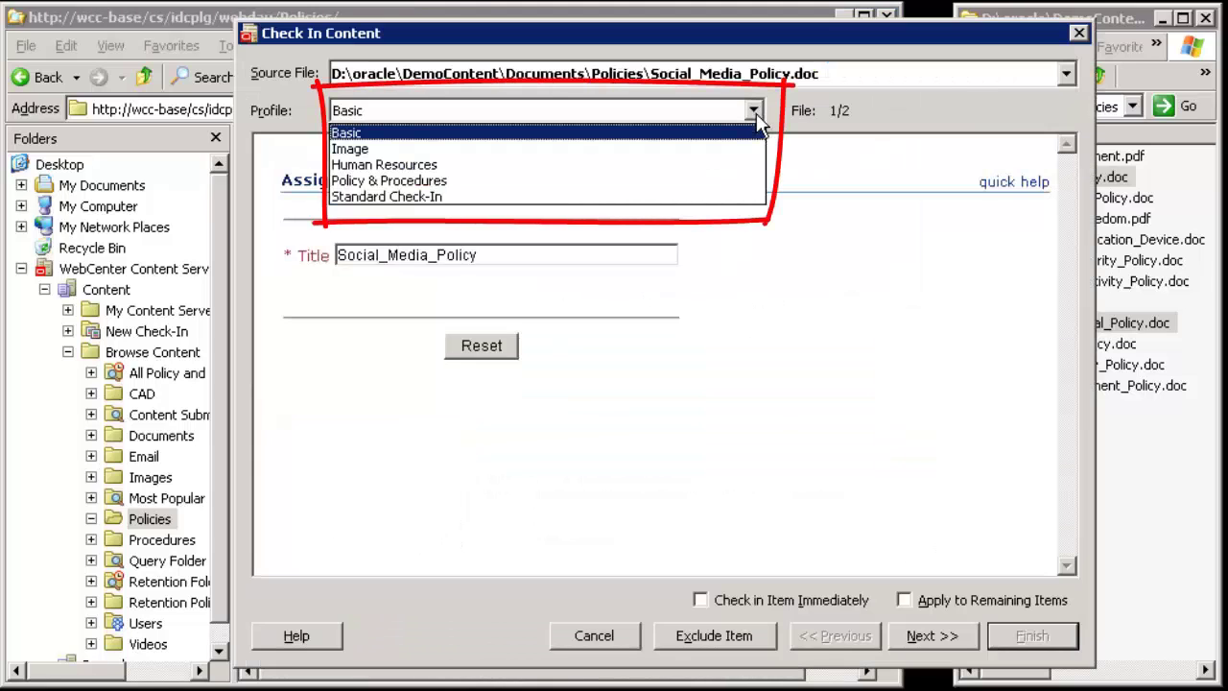
pyautogui.click(726, 183)
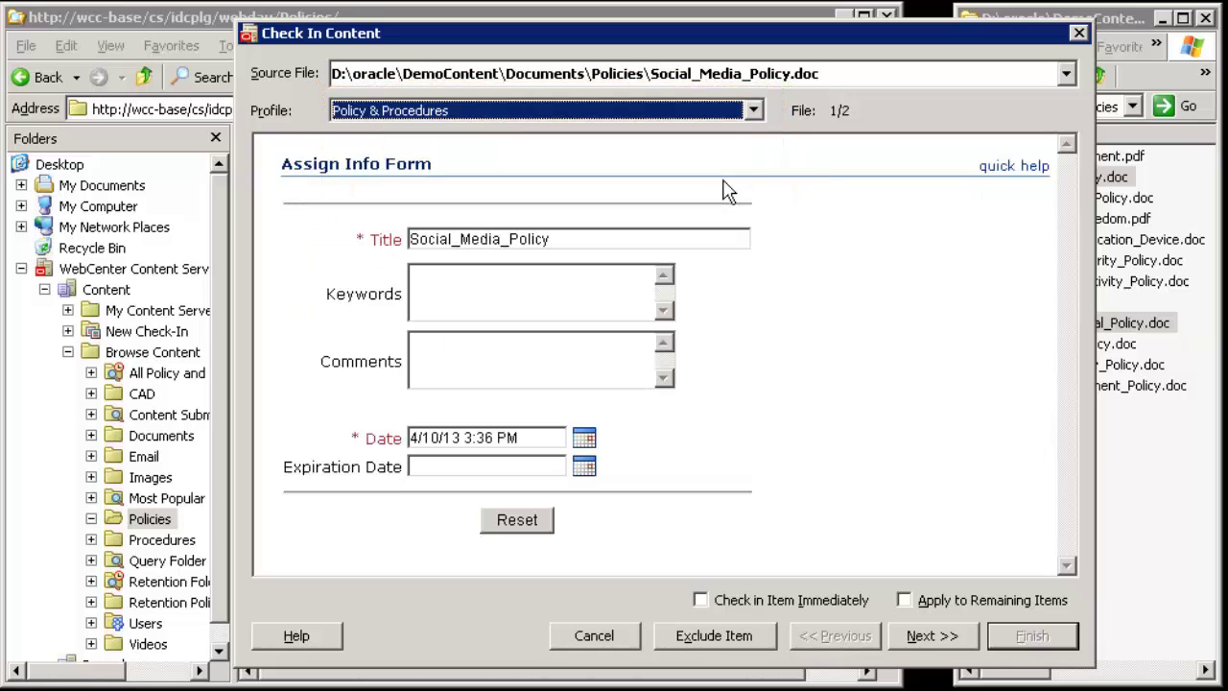
# Change the first file's title to "Social Media Policy" and proceed to the second file.
pyautogui.click(504, 240)
pyautogui.press('BackSpace')
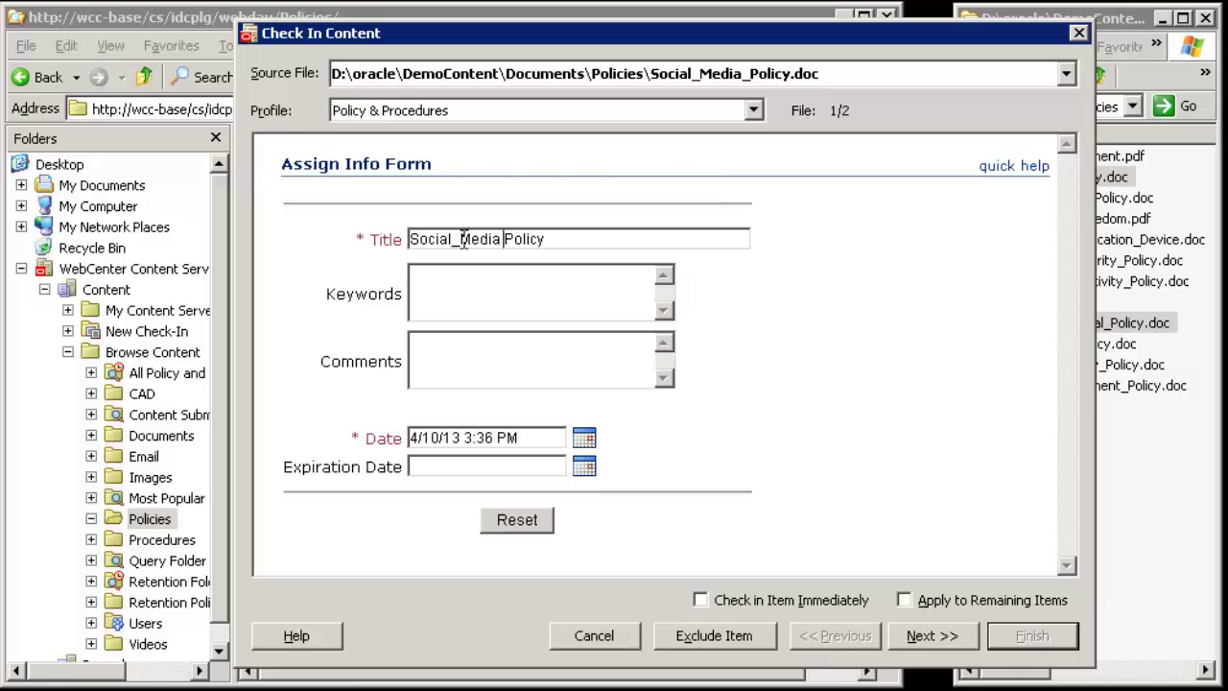
pyautogui.click(461, 239)
pyautogui.press('BackSpace')
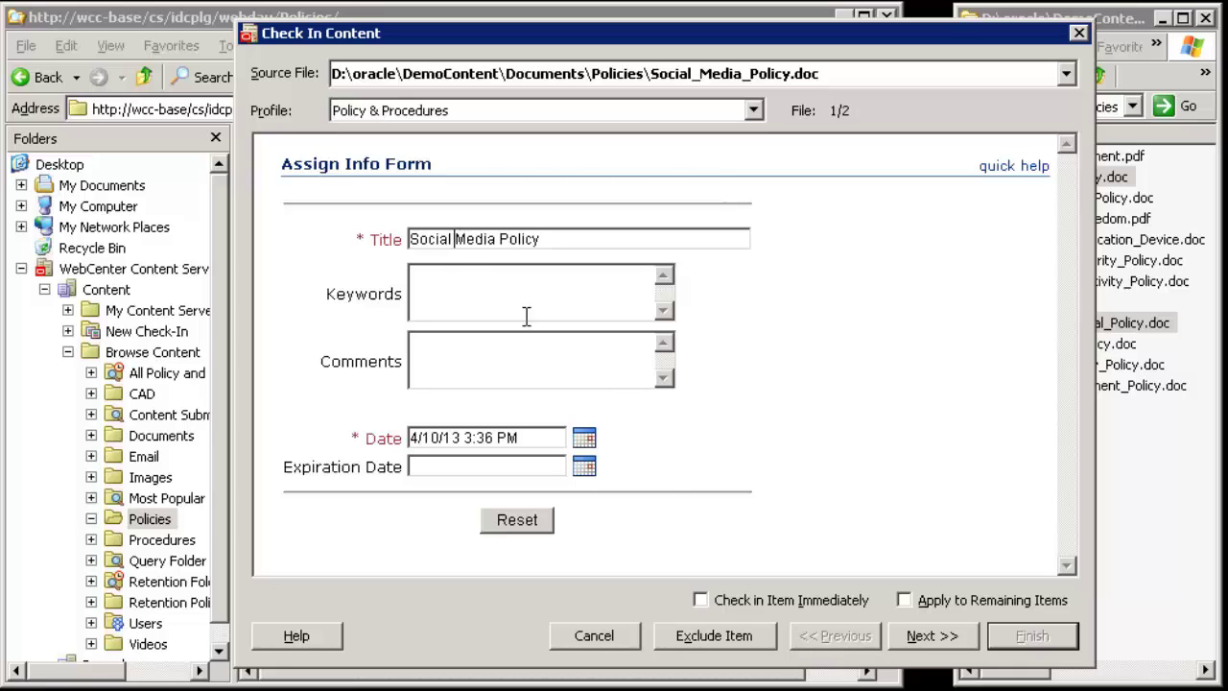
pyautogui.click(920, 640)
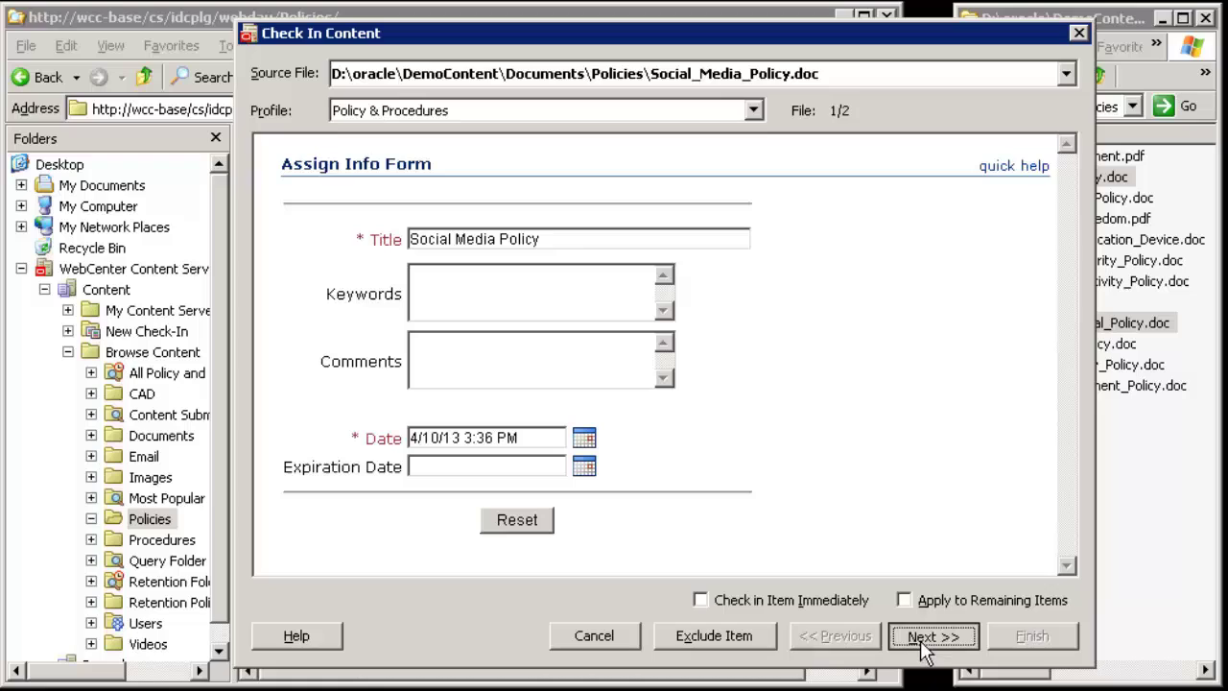
# Change the second file's title to "Equipment Disposal Policy" and complete the check-in of both files.
pyautogui.click(557, 248)
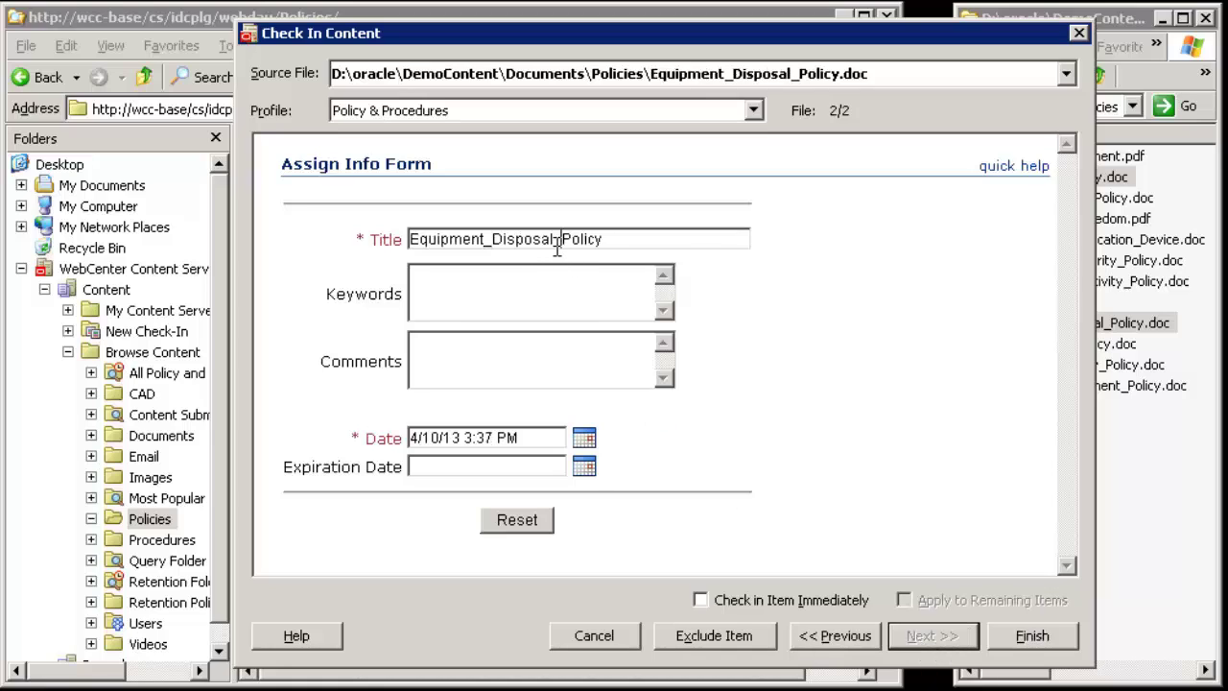
pyautogui.press('BackSpace')
pyautogui.click(491, 239)
pyautogui.press('BackSpace')
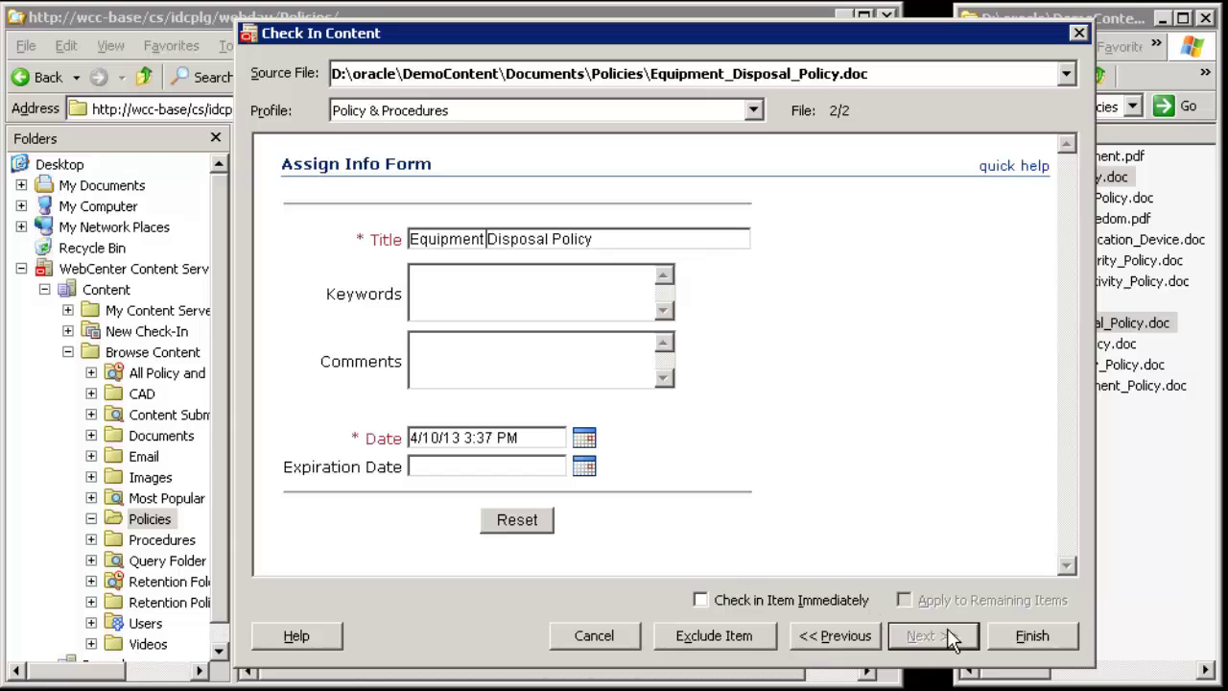
pyautogui.click(1031, 635)
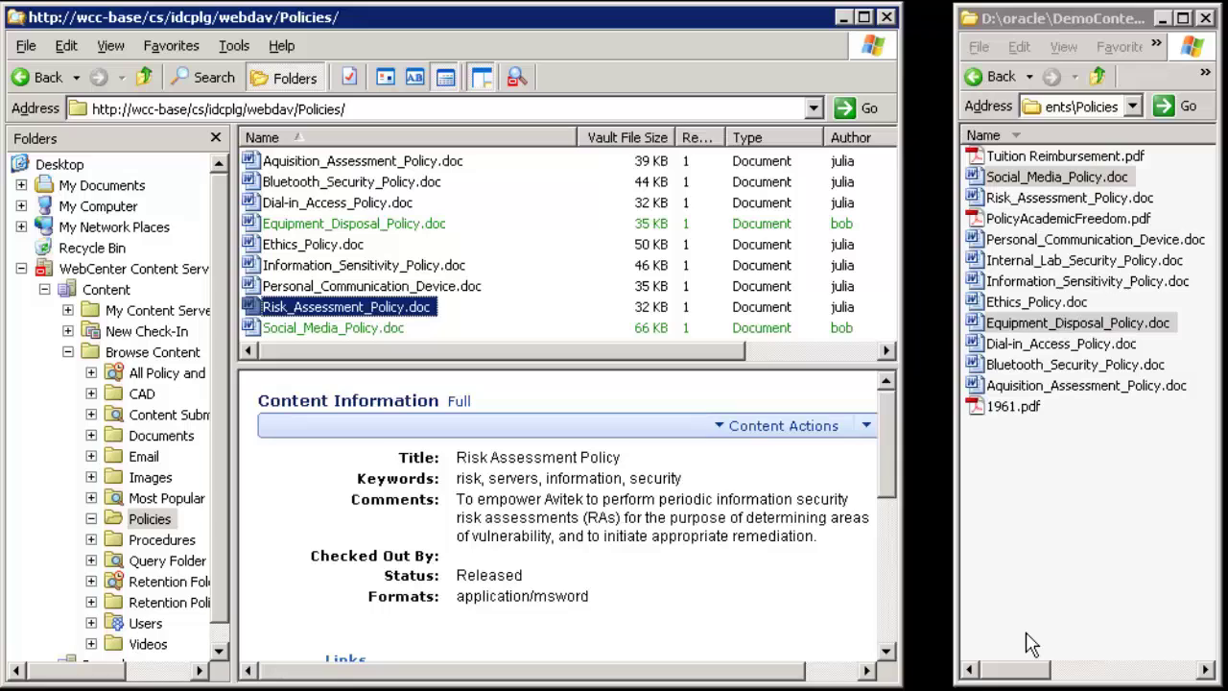
# Examine the workflow information of the newly checked-in Social_Media_Policy.doc.
pyautogui.click(383, 327)
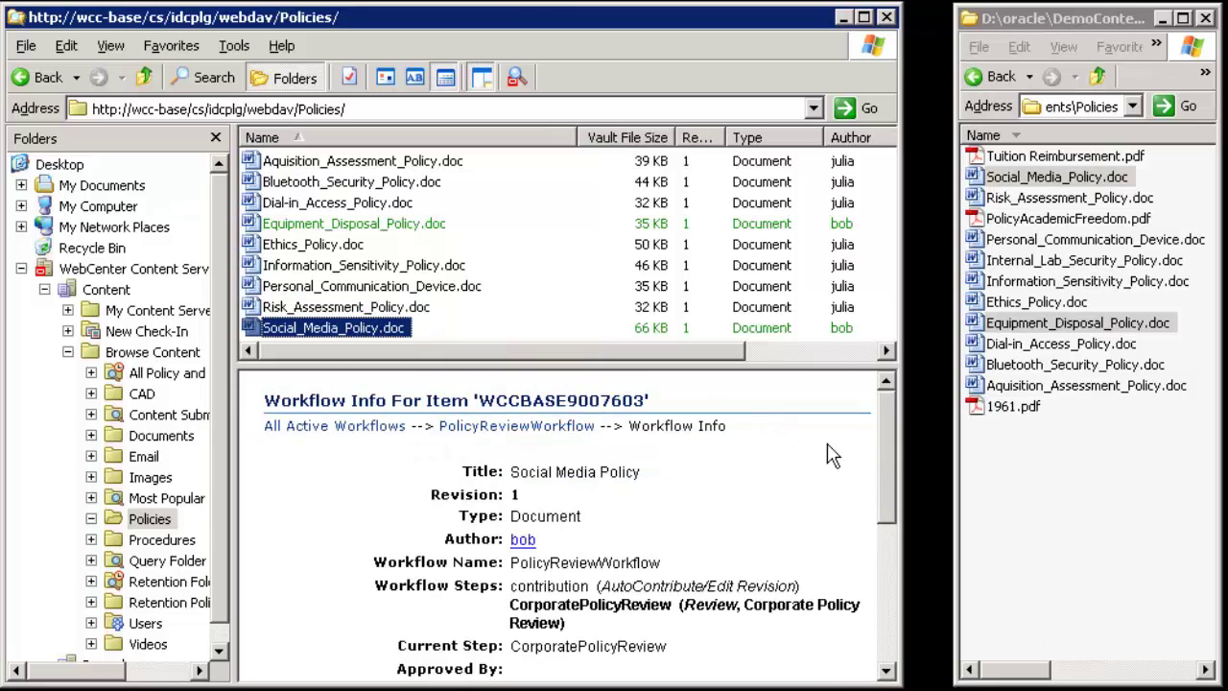
pyautogui.click(889, 464)
pyautogui.scroll(-2, 888, 479)
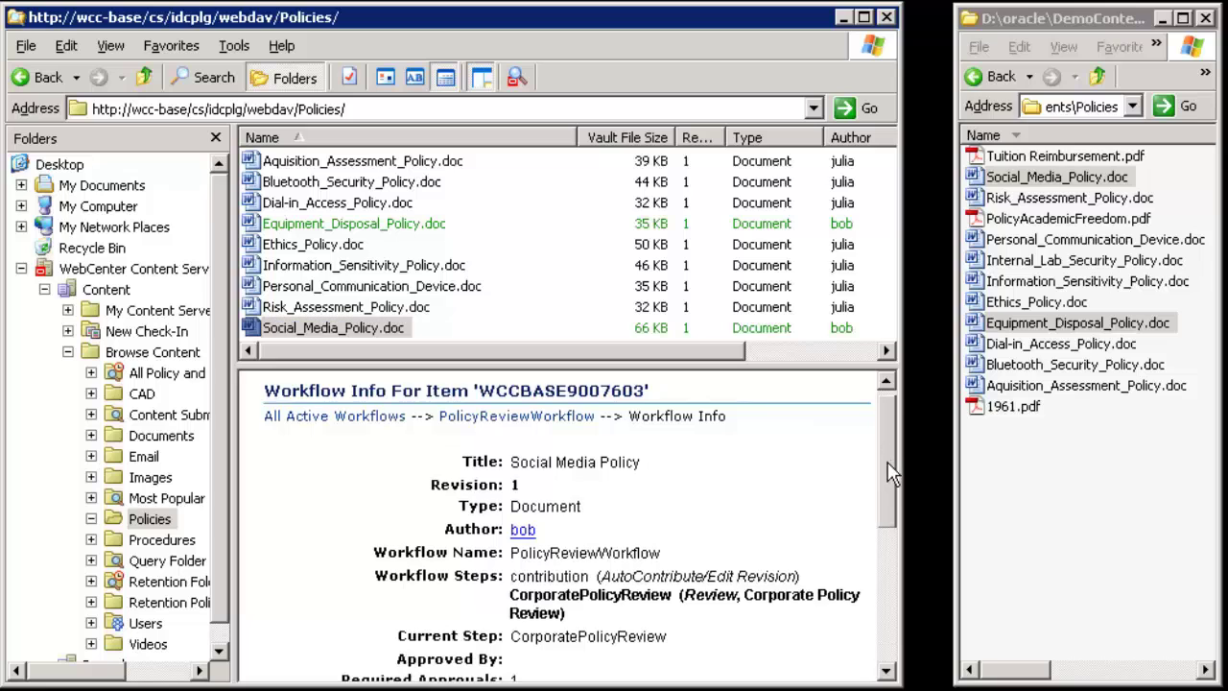
pyautogui.scroll(-3, 893, 512)
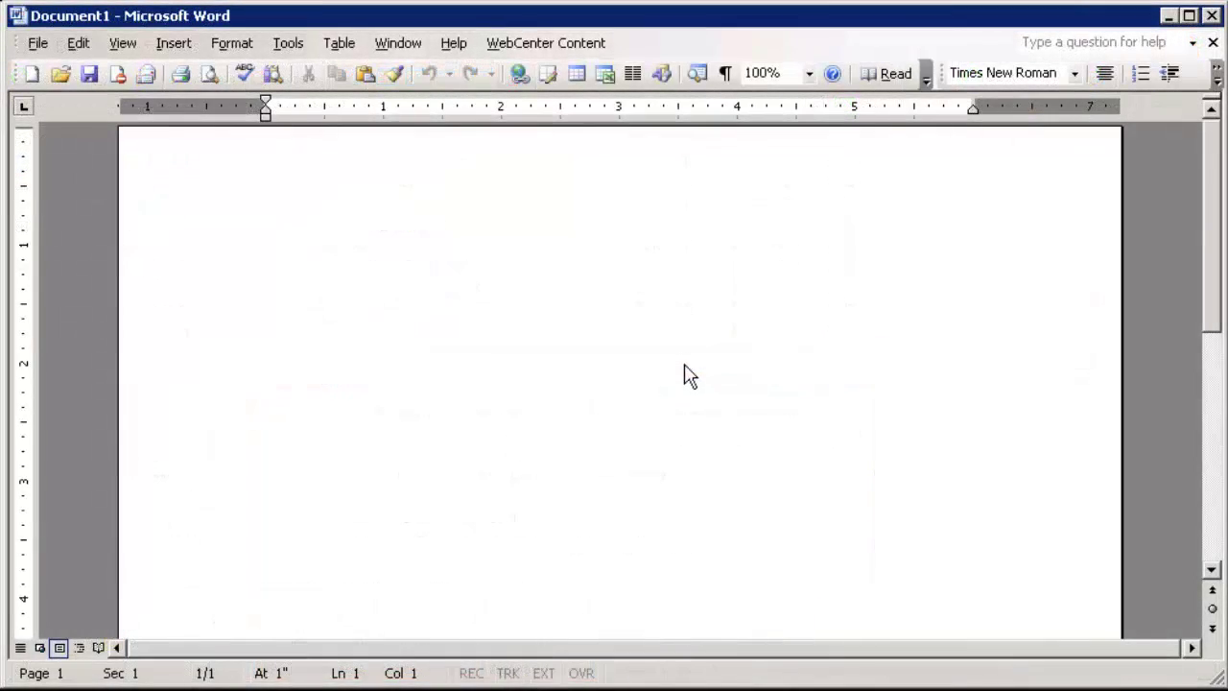
# In Microsoft Word, open Electronic_Access_Control_Systems_Procedures.doc from the content server's Procedures folder for editing.
pyautogui.click(553, 44)
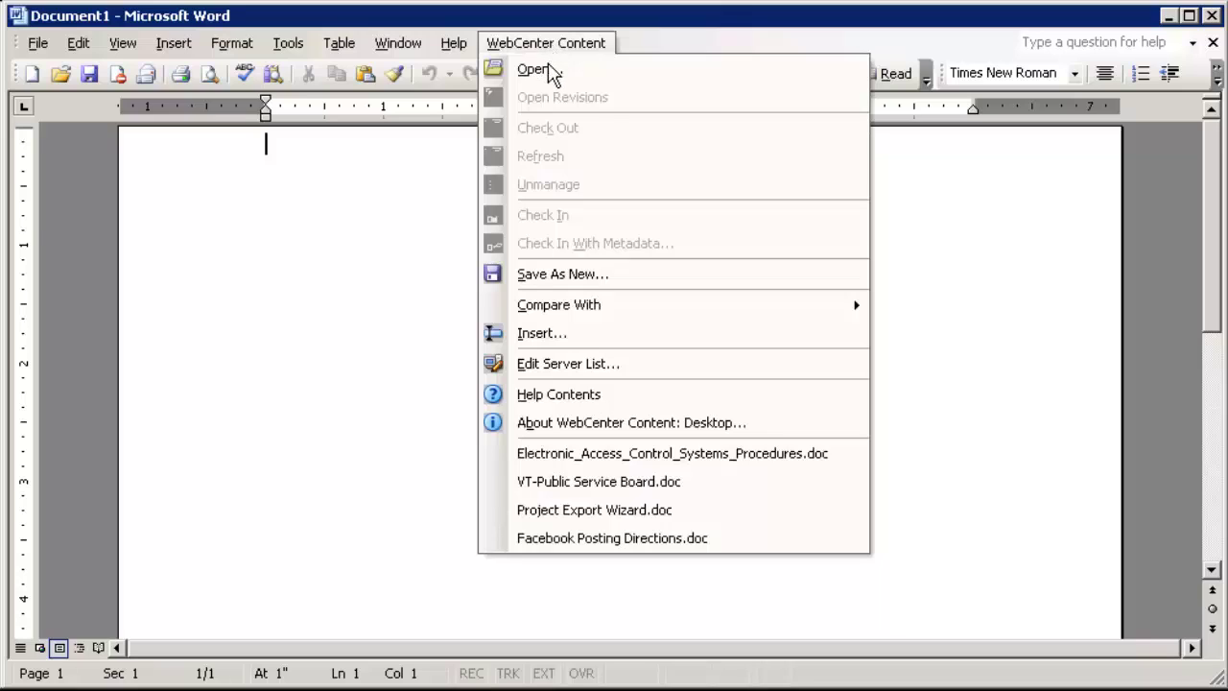
pyautogui.click(548, 70)
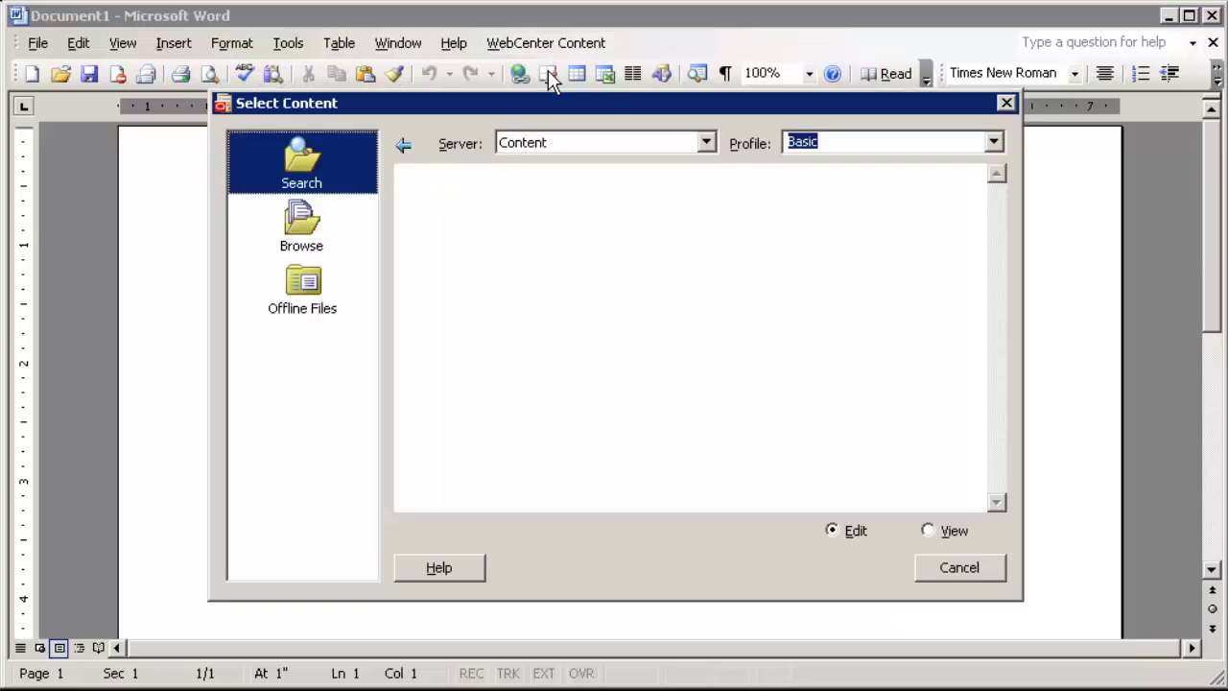
pyautogui.click(303, 233)
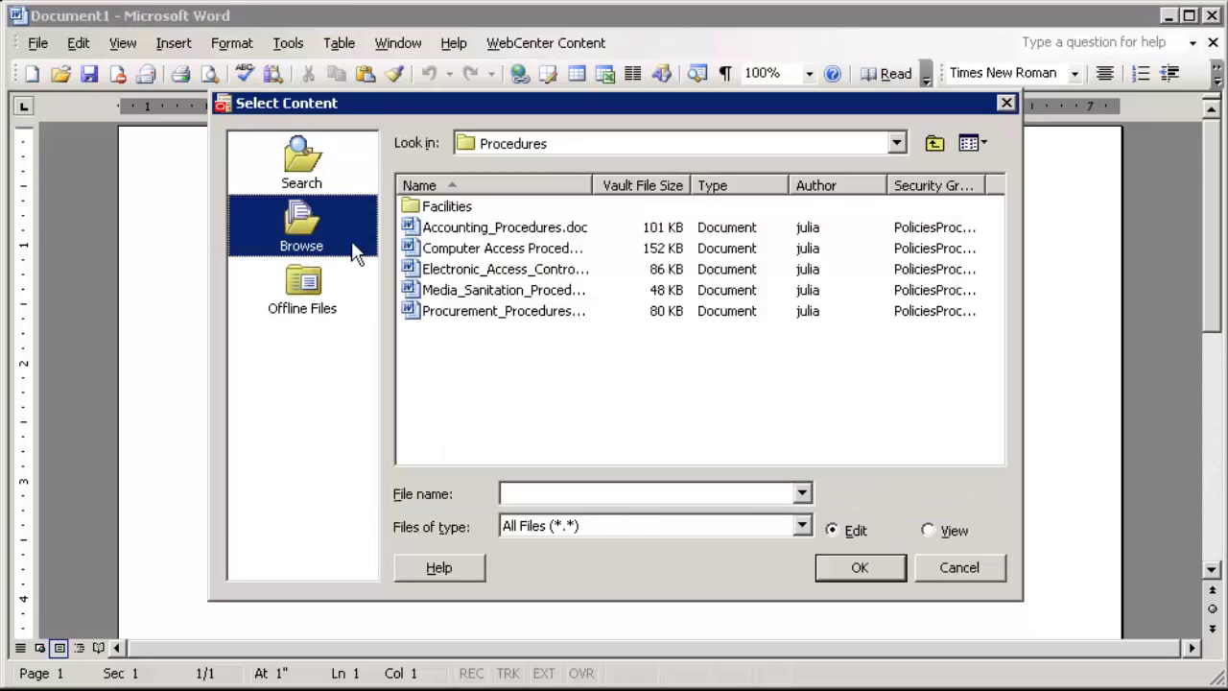
pyautogui.click(470, 272)
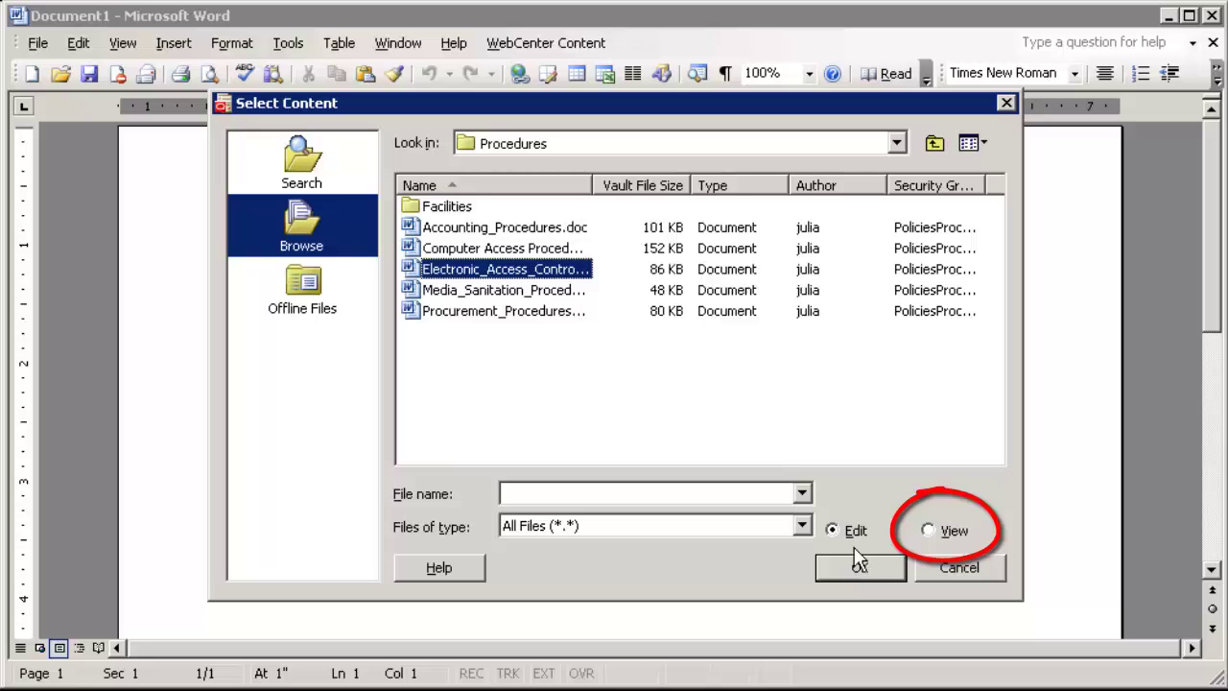
pyautogui.click(858, 568)
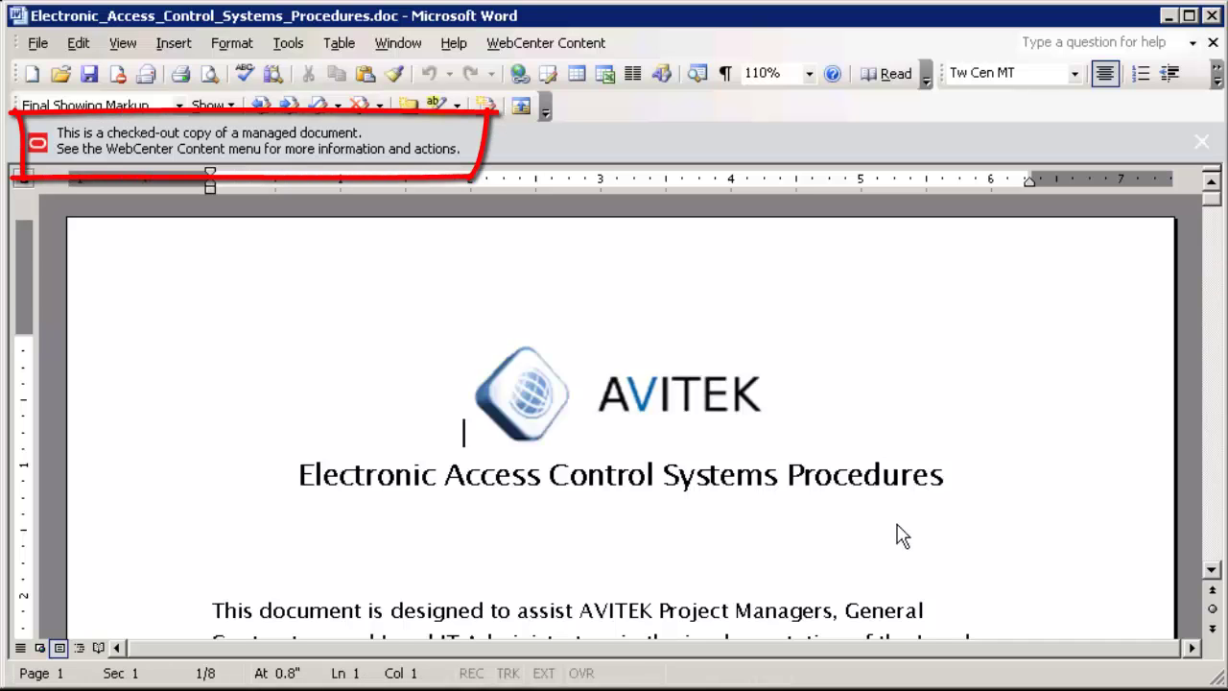
# Replace the last four digits of the Network Services phone number on page 2 and save the document.
pyautogui.click(1213, 400)
pyautogui.click(1213, 400)
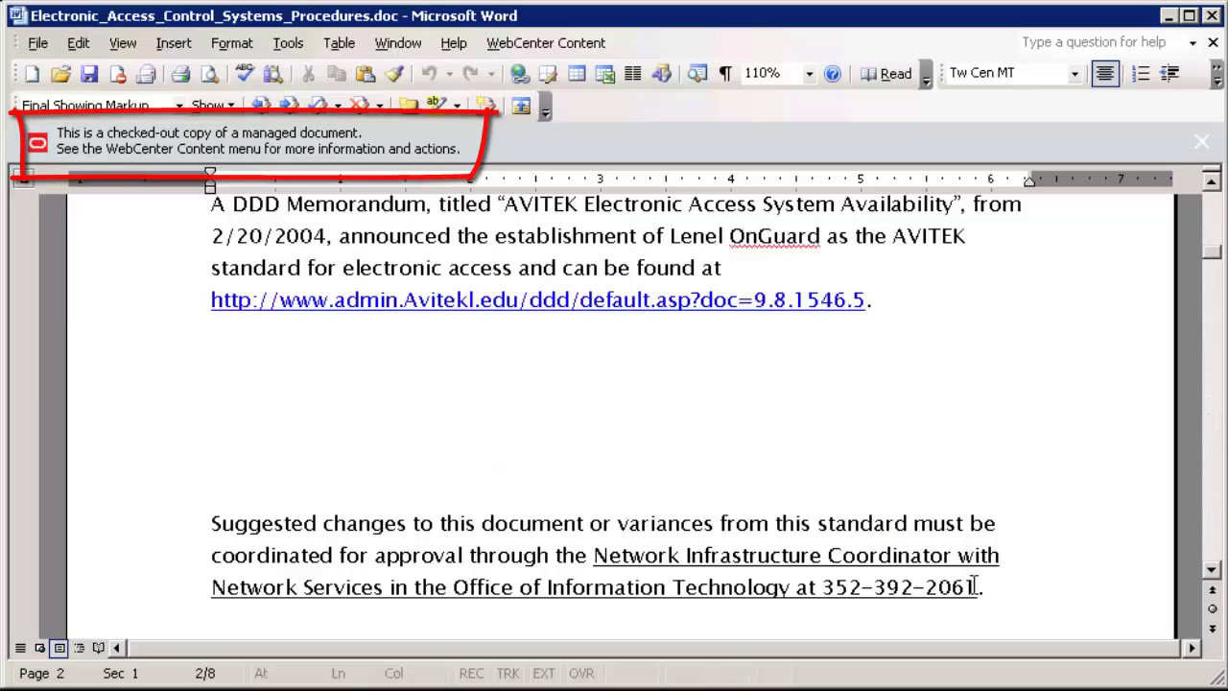
pyautogui.moveTo(977, 587); pyautogui.dragTo(927, 591)
pyautogui.write('4900')
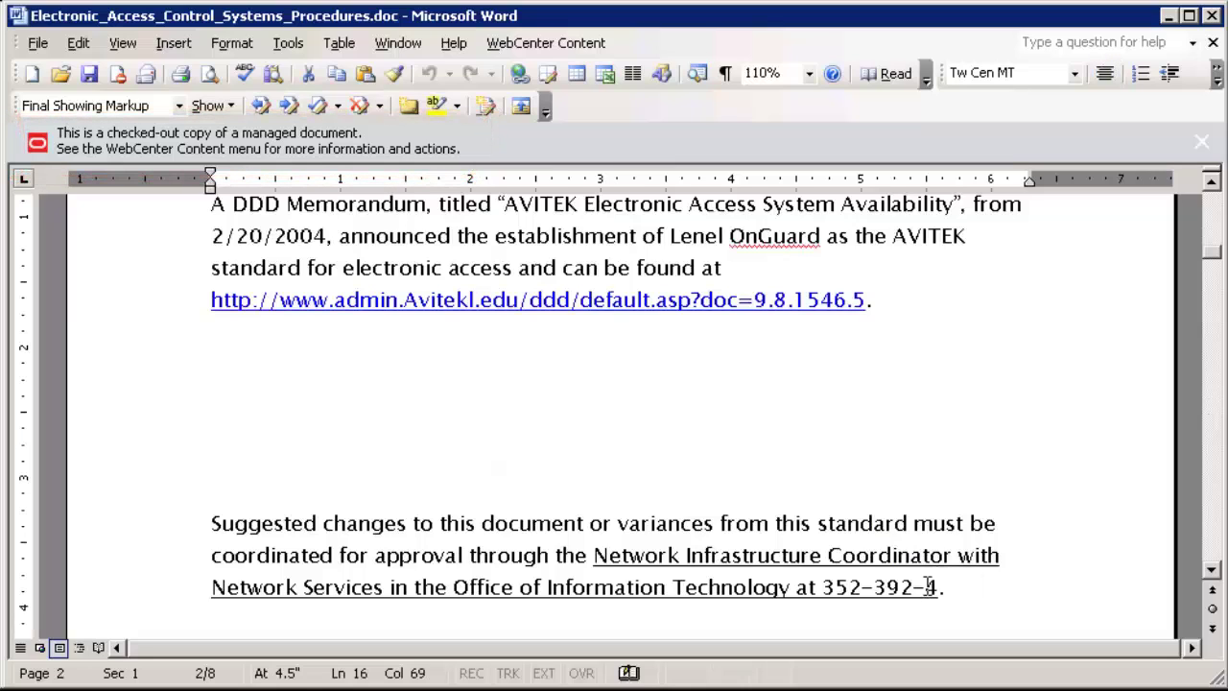
pyautogui.click(89, 74)
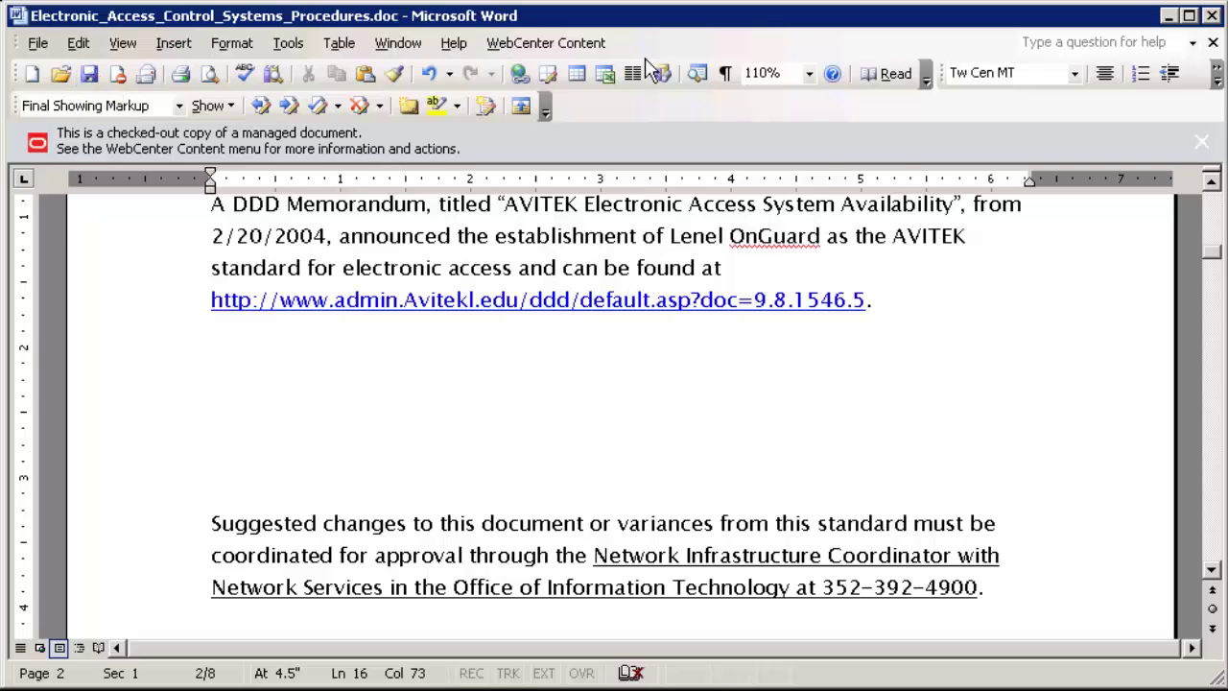
# Close the document and check it in with Edit Metadata enabled, setting its Profile to PolicyProcedures.
pyautogui.click(1213, 42)
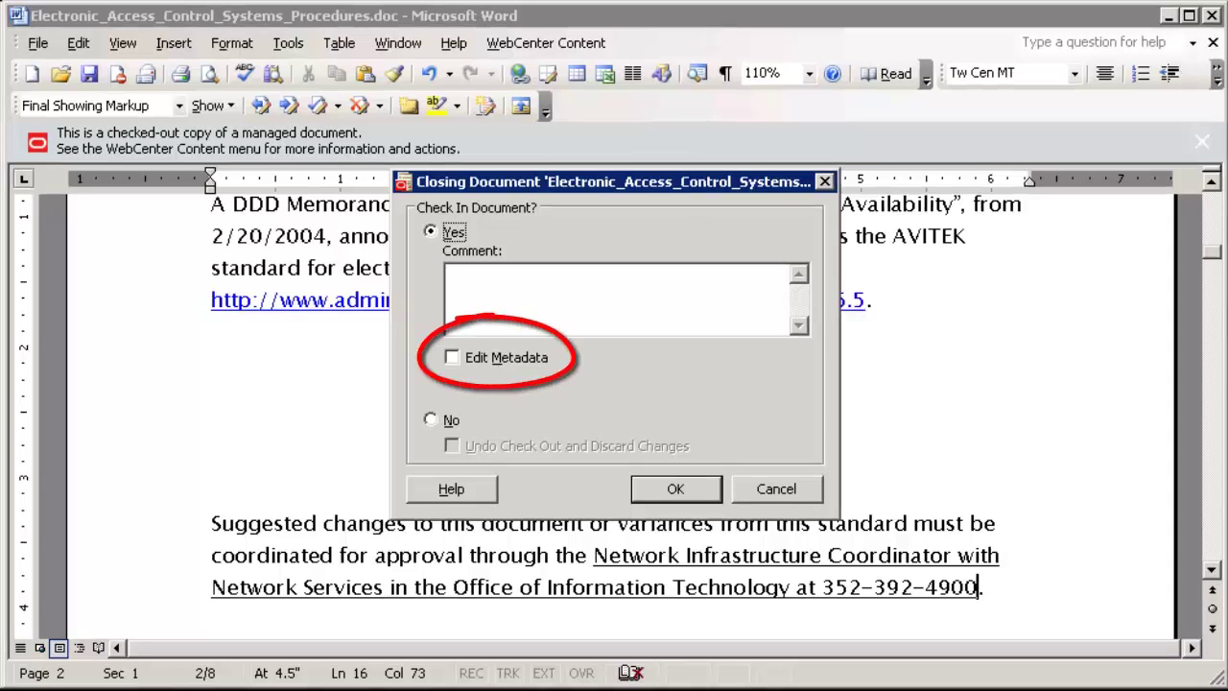
pyautogui.click(451, 359)
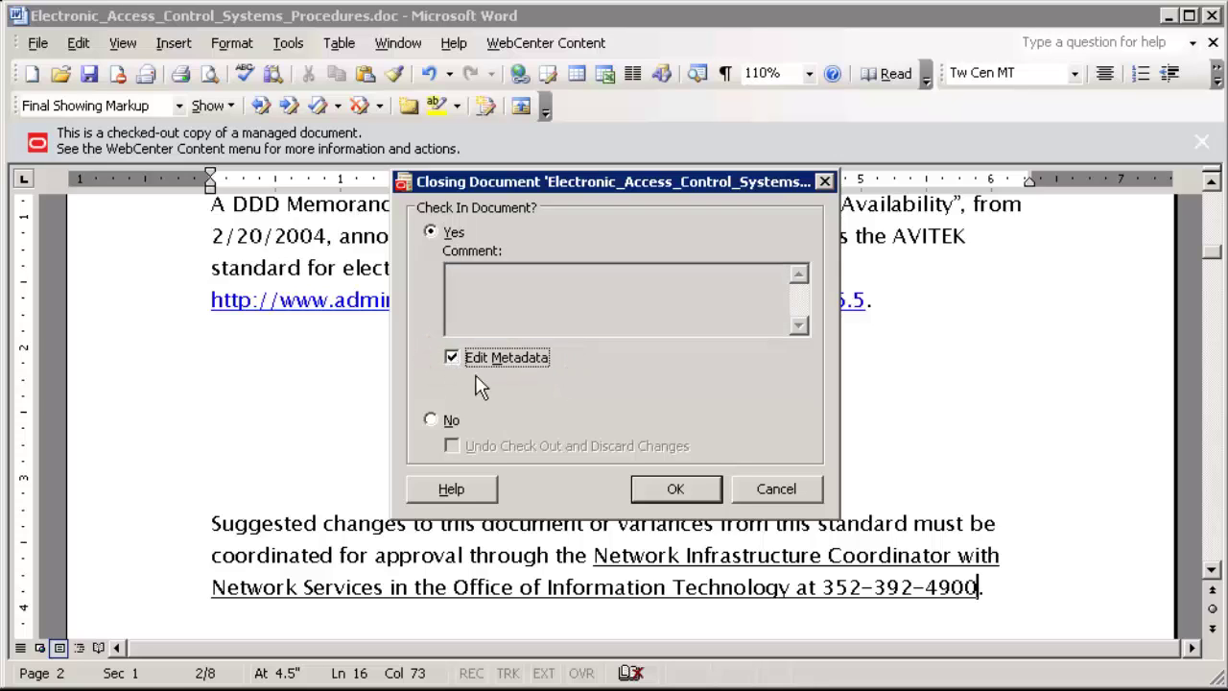
pyautogui.click(672, 490)
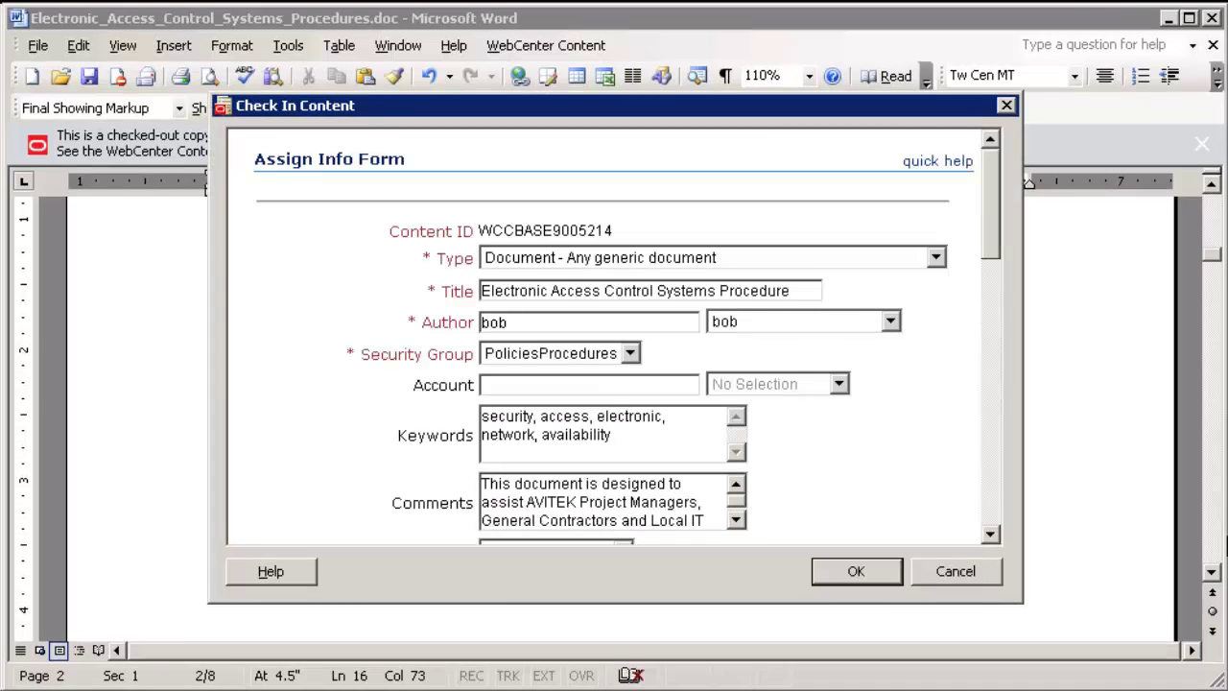
pyautogui.moveTo(995, 233); pyautogui.dragTo(994, 307)
pyautogui.click(623, 305)
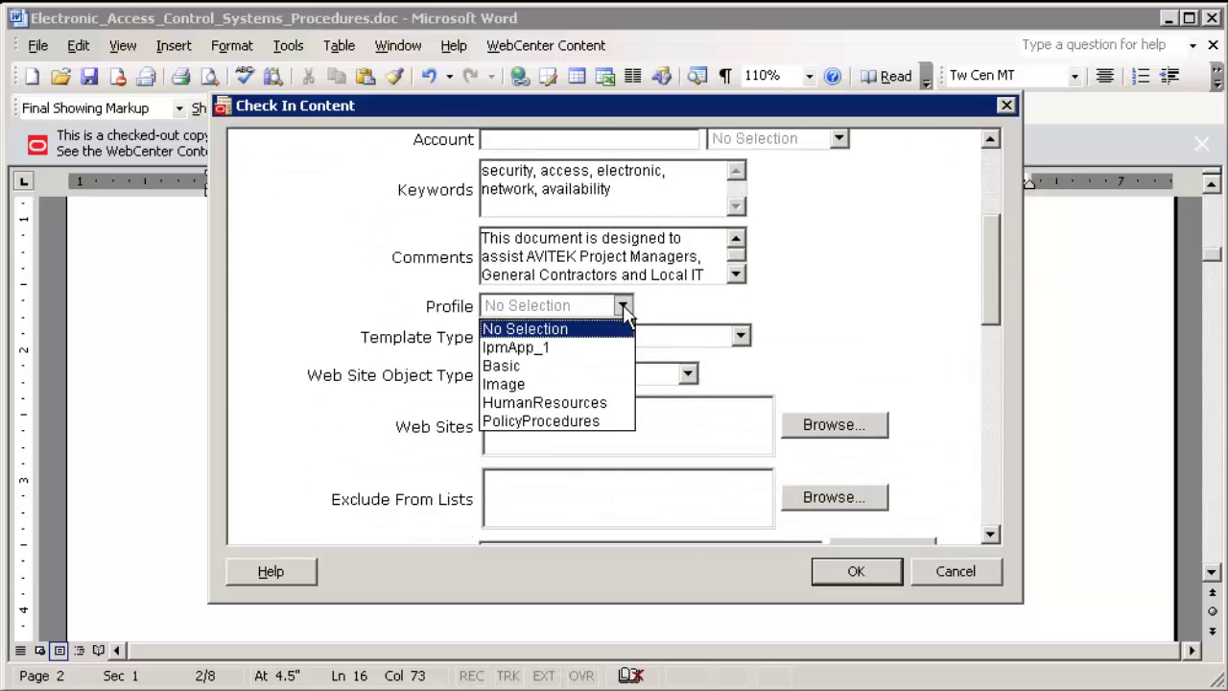
pyautogui.click(619, 422)
pyautogui.click(850, 575)
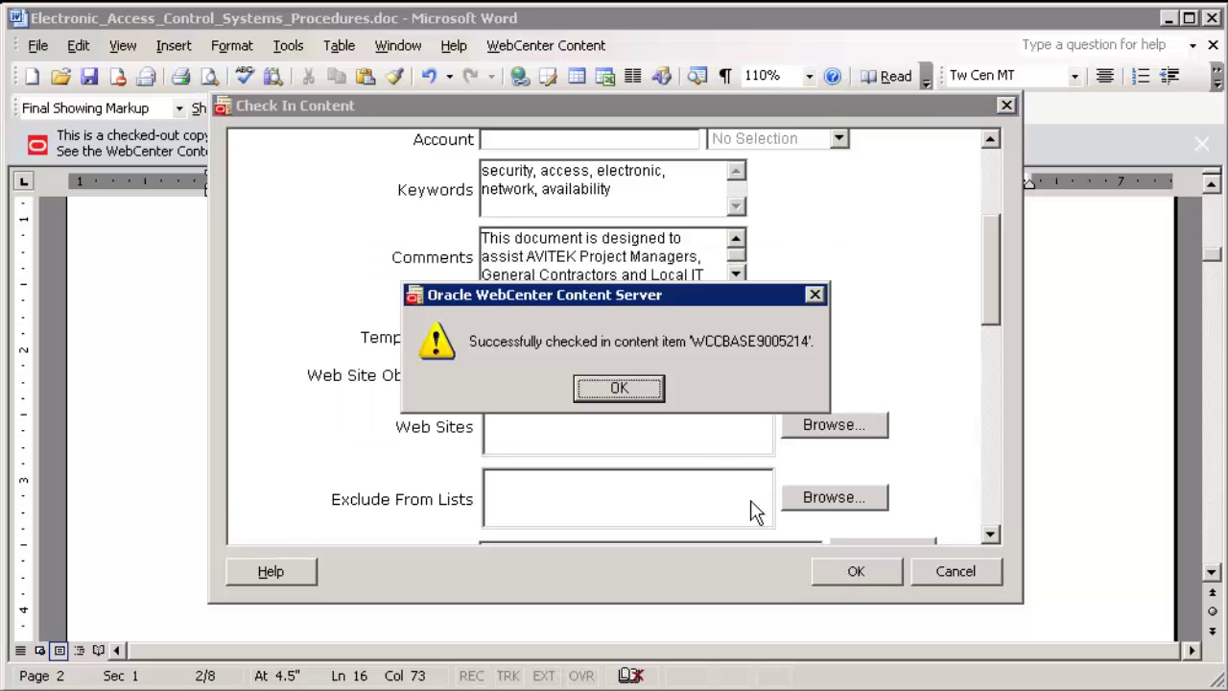
pyautogui.click(640, 388)
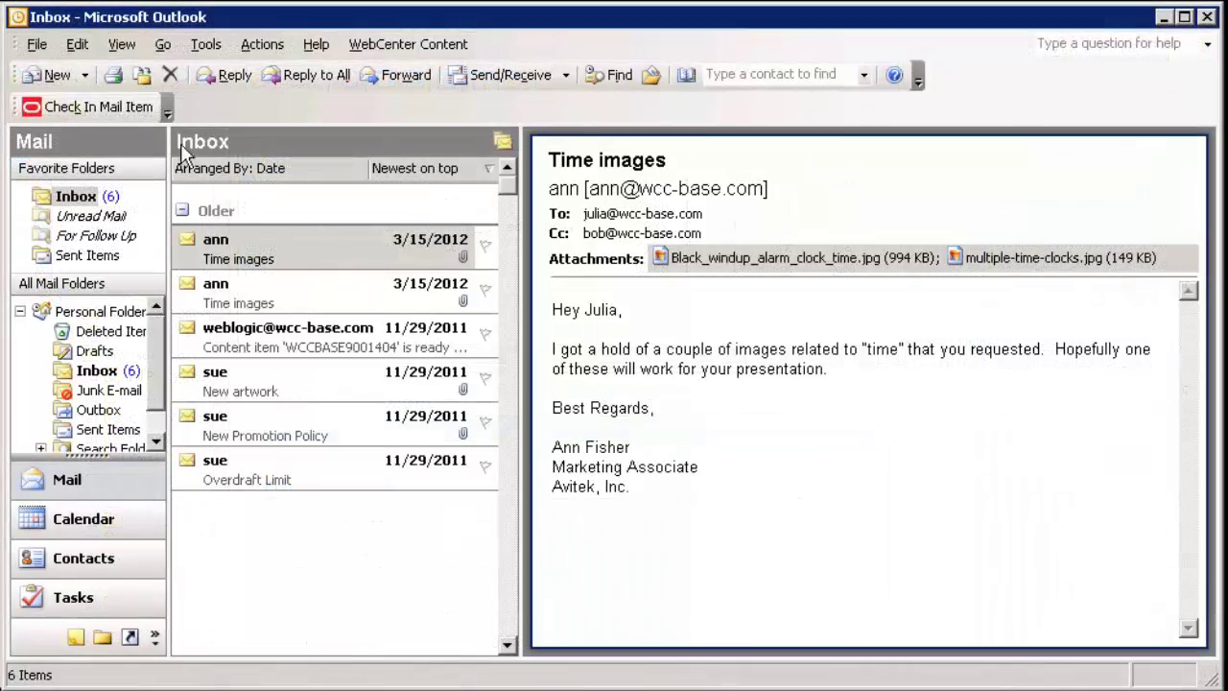
# In Outlook, start checking in the Time images email with separate attachments, and check in Black_windup_alarm_clock_time.jpg using the Image profile and DefaultGraphicSet rendition set.
pyautogui.click(132, 107)
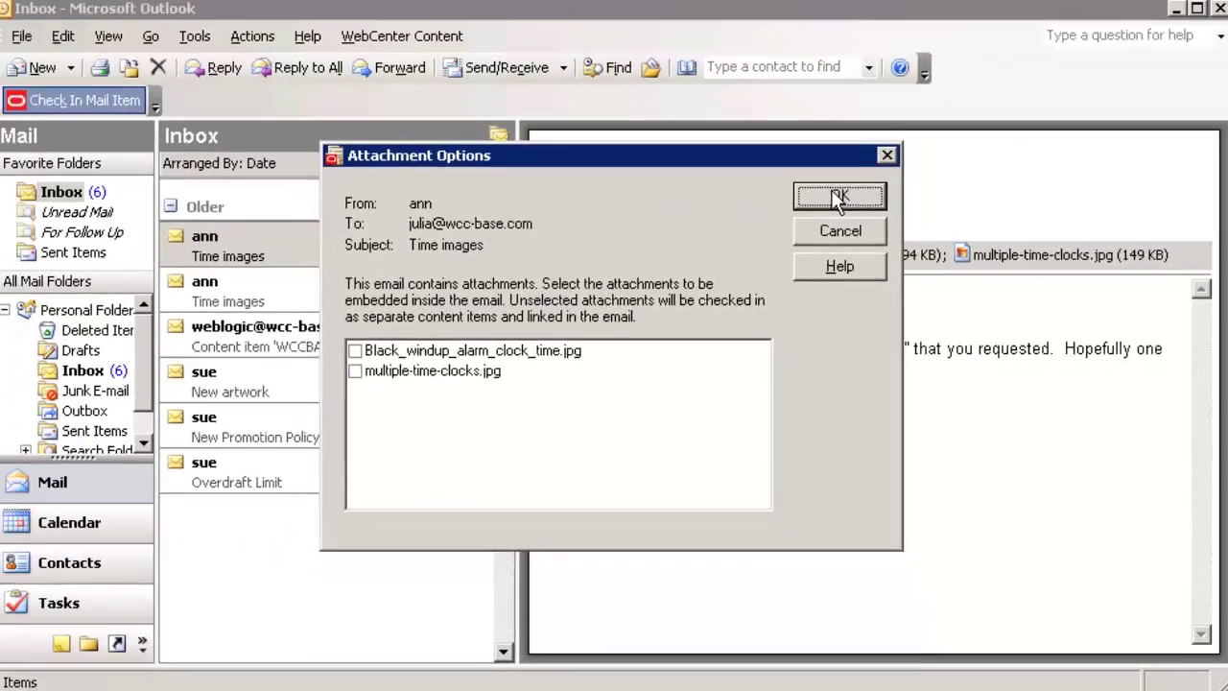
pyautogui.click(971, 95)
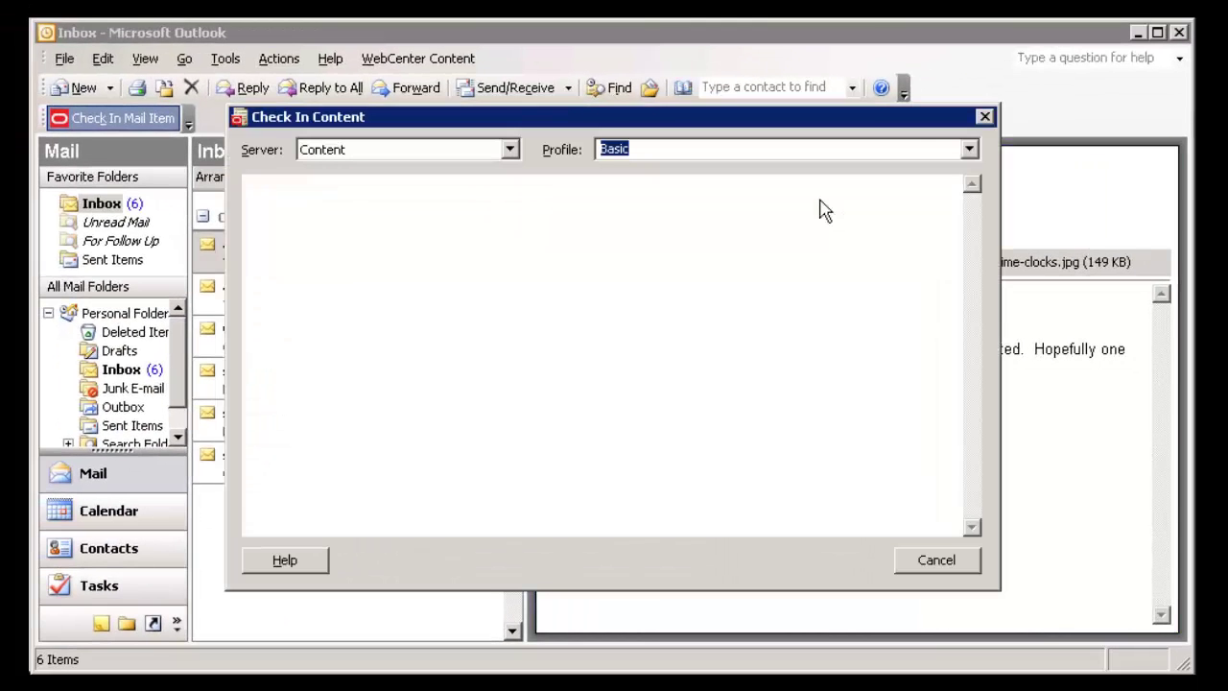
pyautogui.click(971, 150)
pyautogui.click(879, 202)
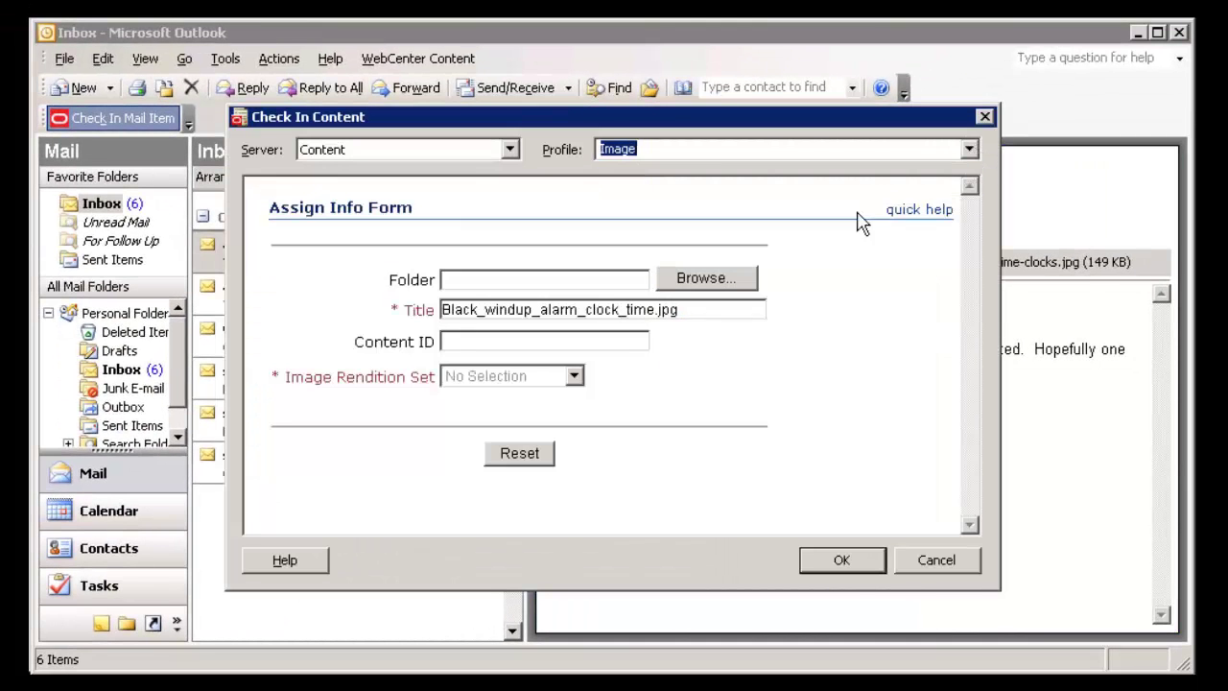
pyautogui.click(560, 377)
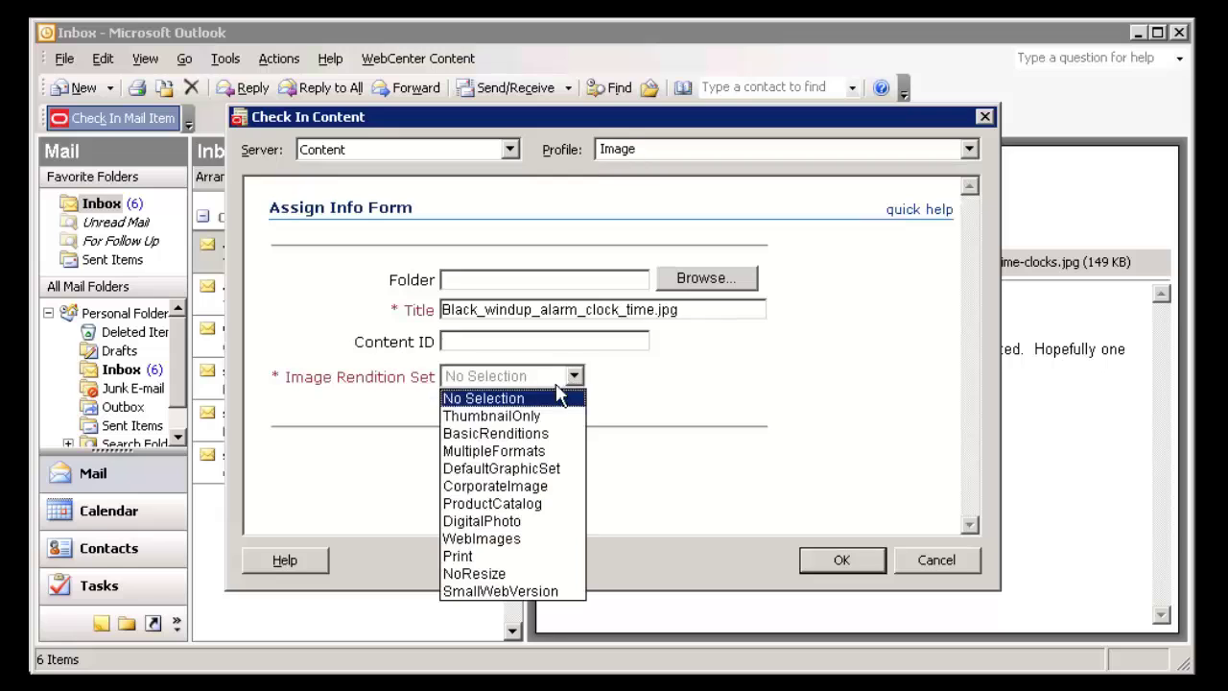
pyautogui.click(537, 468)
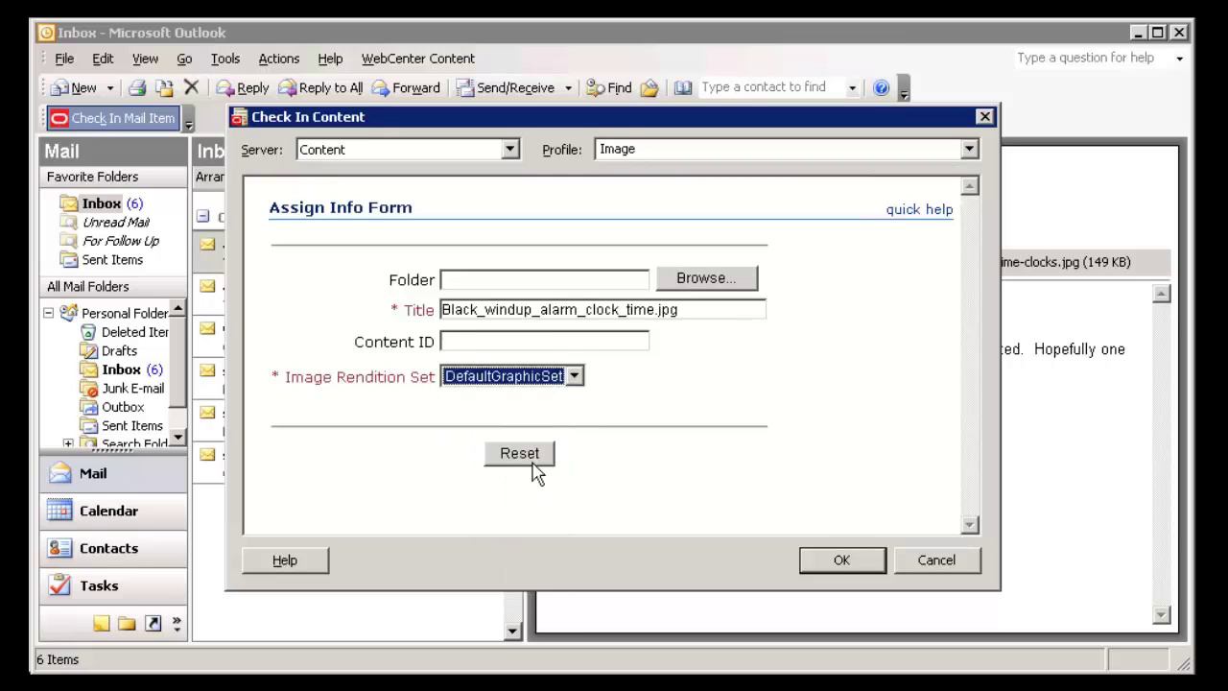
pyautogui.click(840, 564)
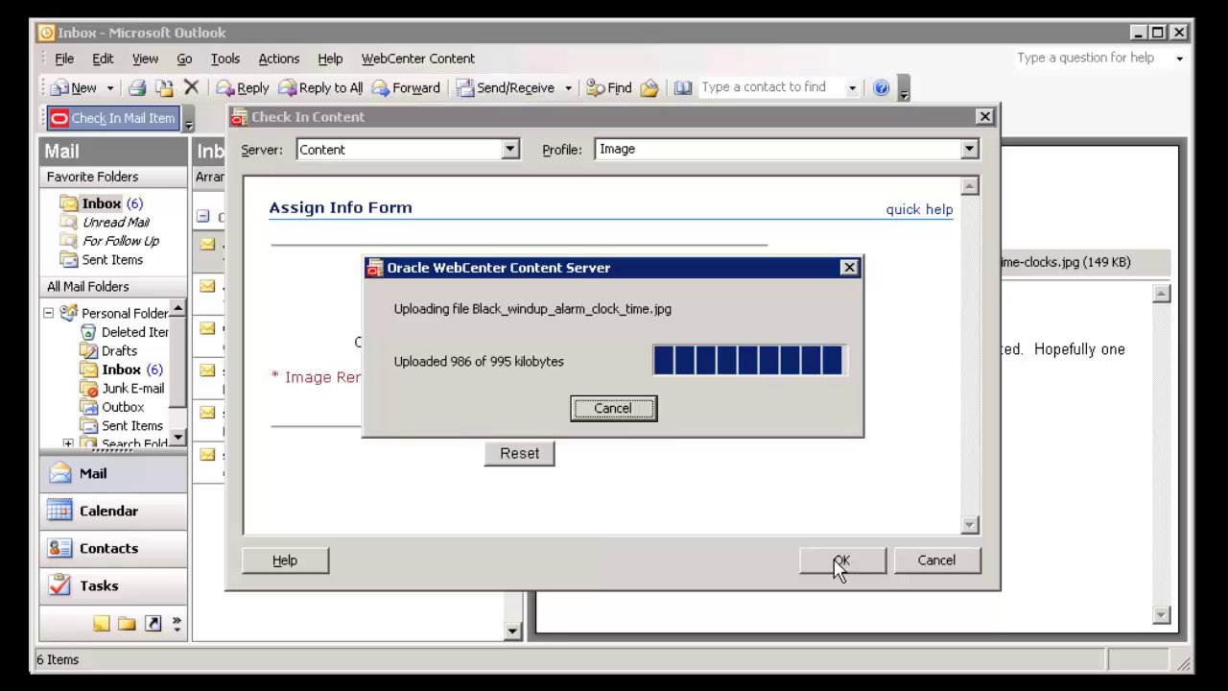
pyautogui.click(616, 386)
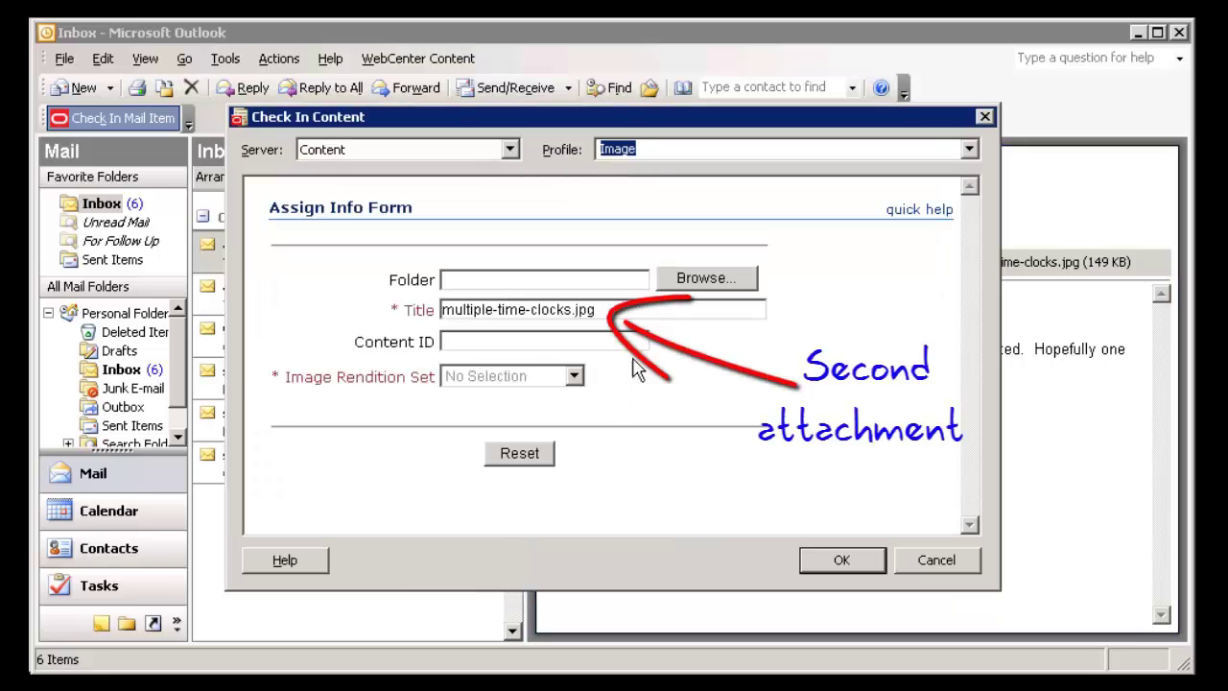
# Check in multiple-time-clocks.jpg with the DefaultGraphicSet rendition set, and cancel the check-in of the email message itself.
pyautogui.click(574, 376)
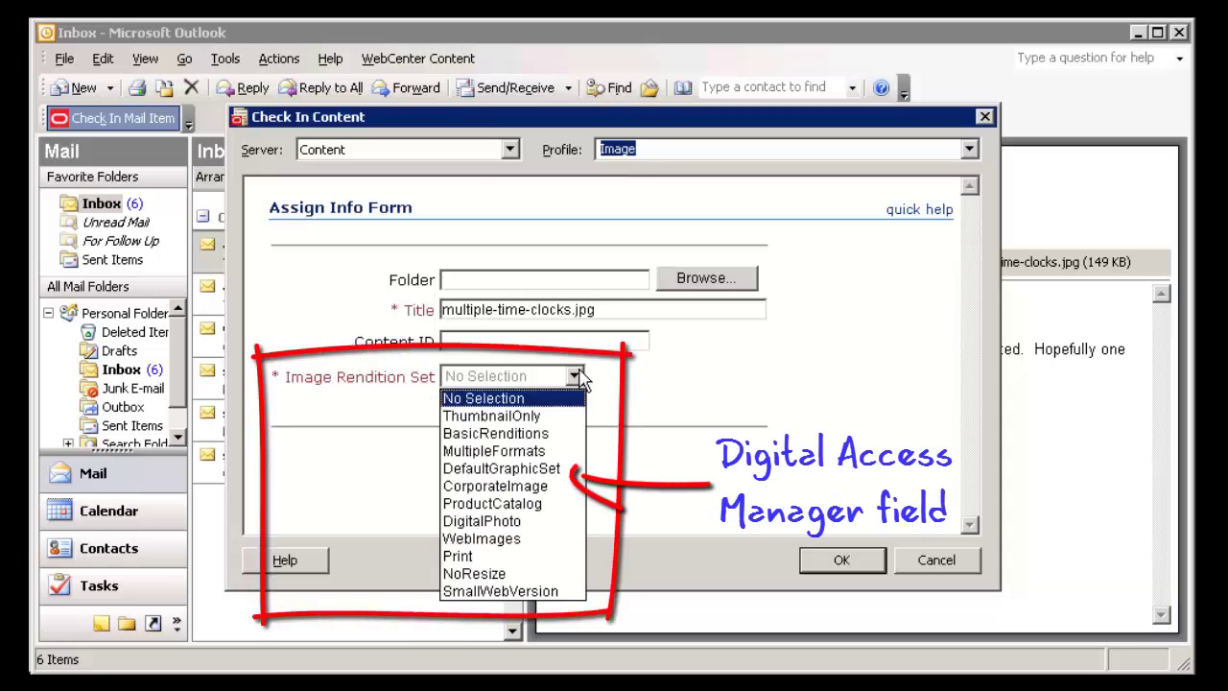
pyautogui.click(568, 468)
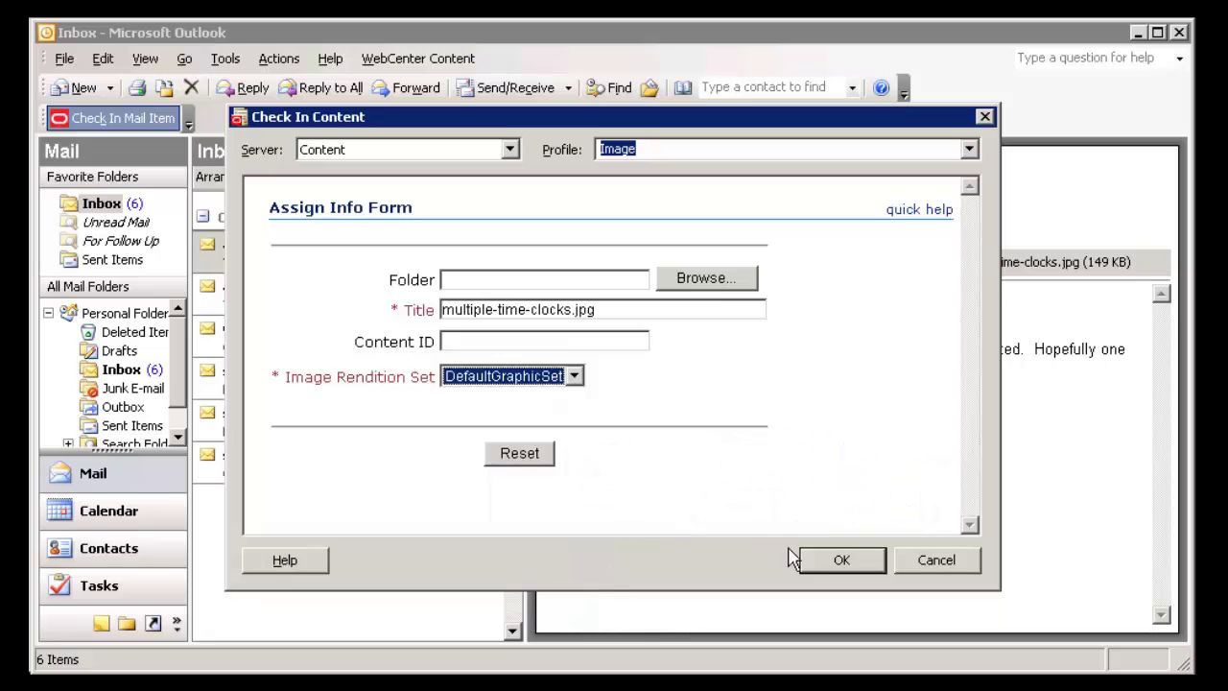
pyautogui.click(840, 564)
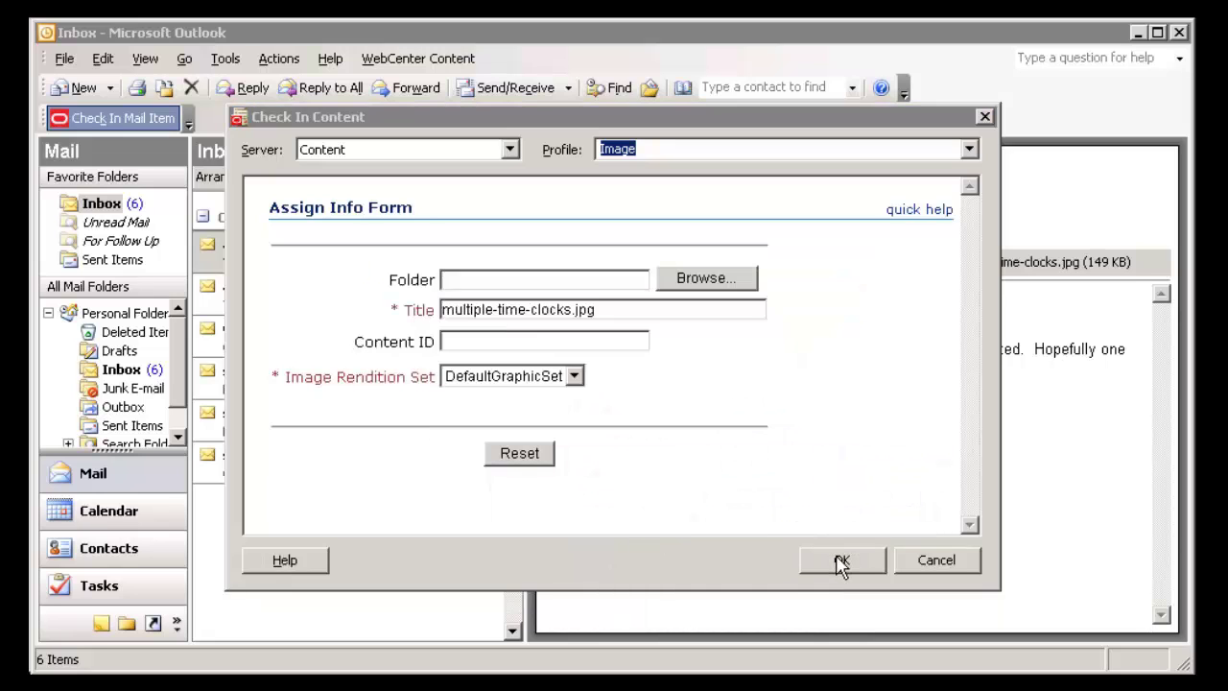
pyautogui.click(630, 383)
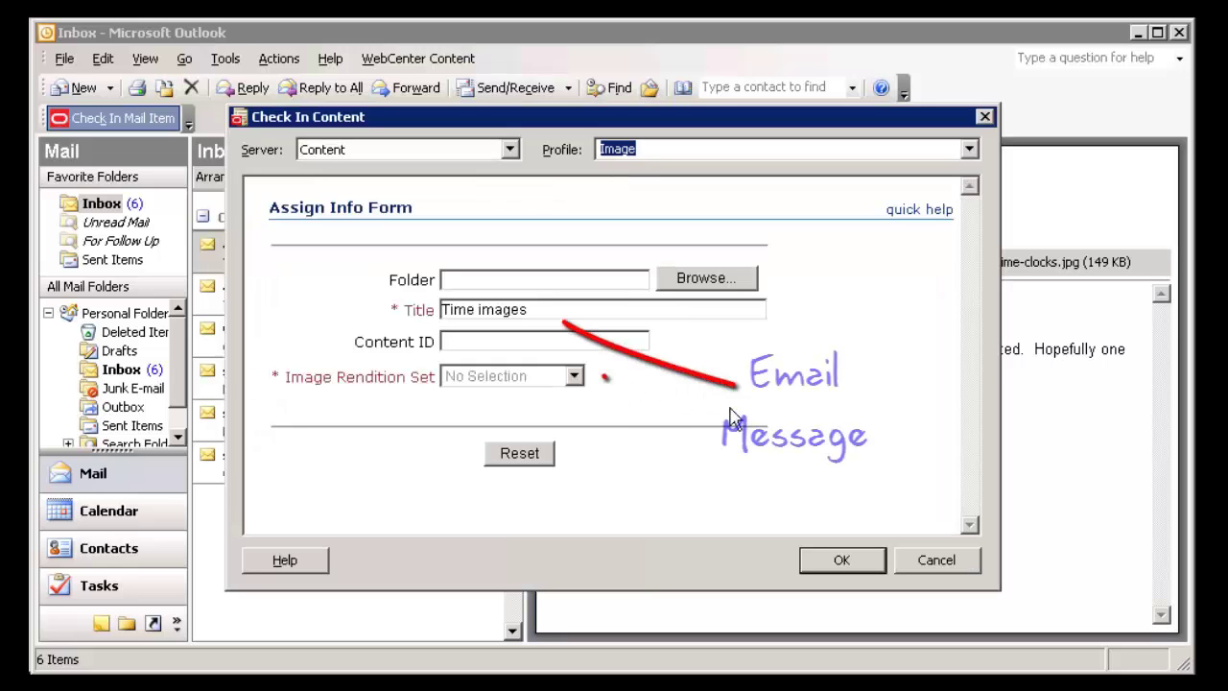
pyautogui.click(949, 563)
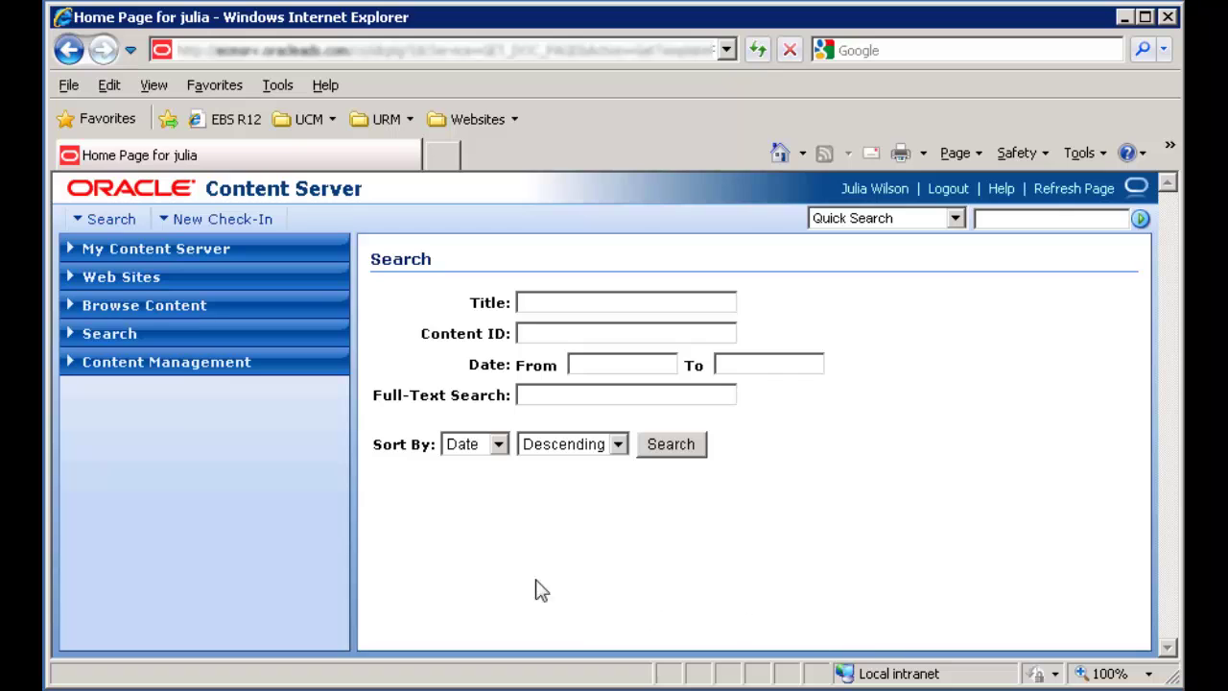
# In Internet Explorer, open My Downloads from the My Content Server section of the Content Server home page.
pyautogui.click(72, 248)
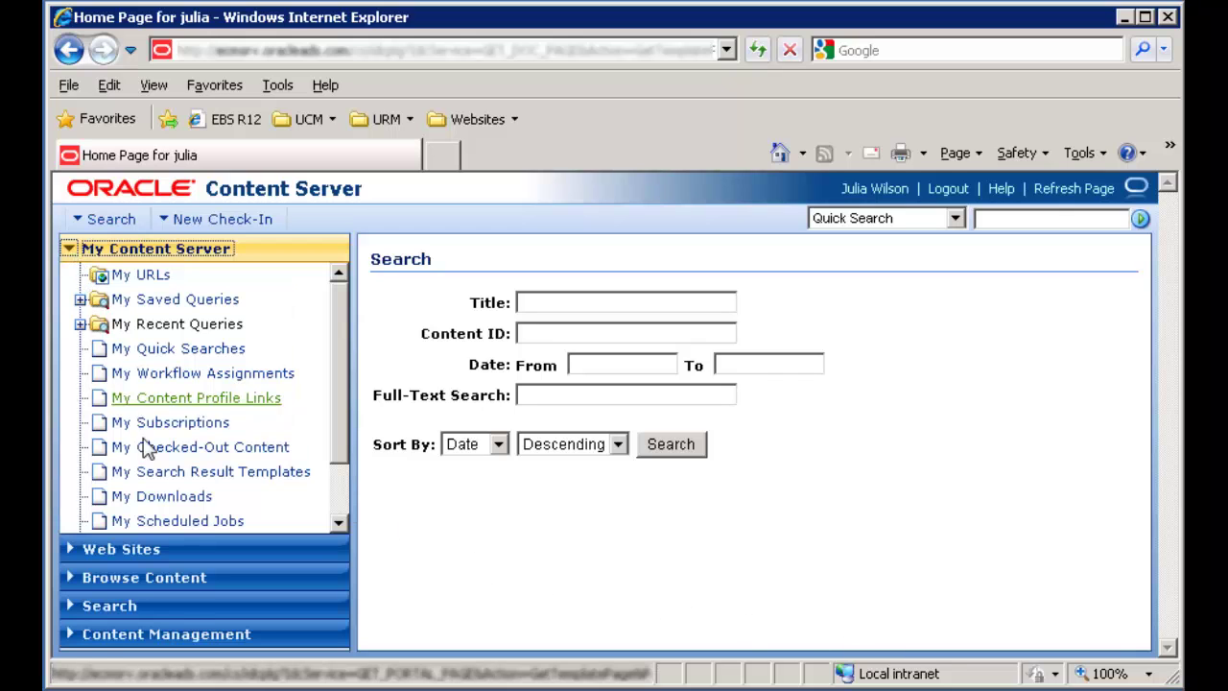
pyautogui.click(154, 498)
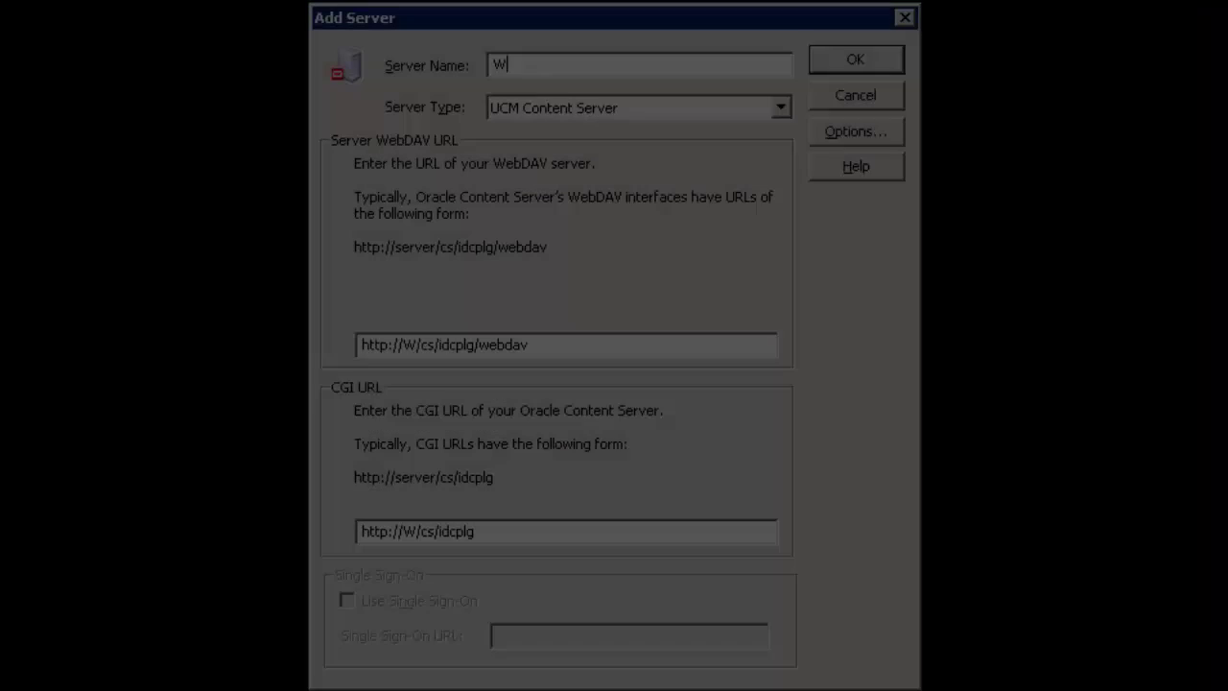
# Name the new UCM Content Server connection "WebCenter Content Server".
pyautogui.write('ebCen')
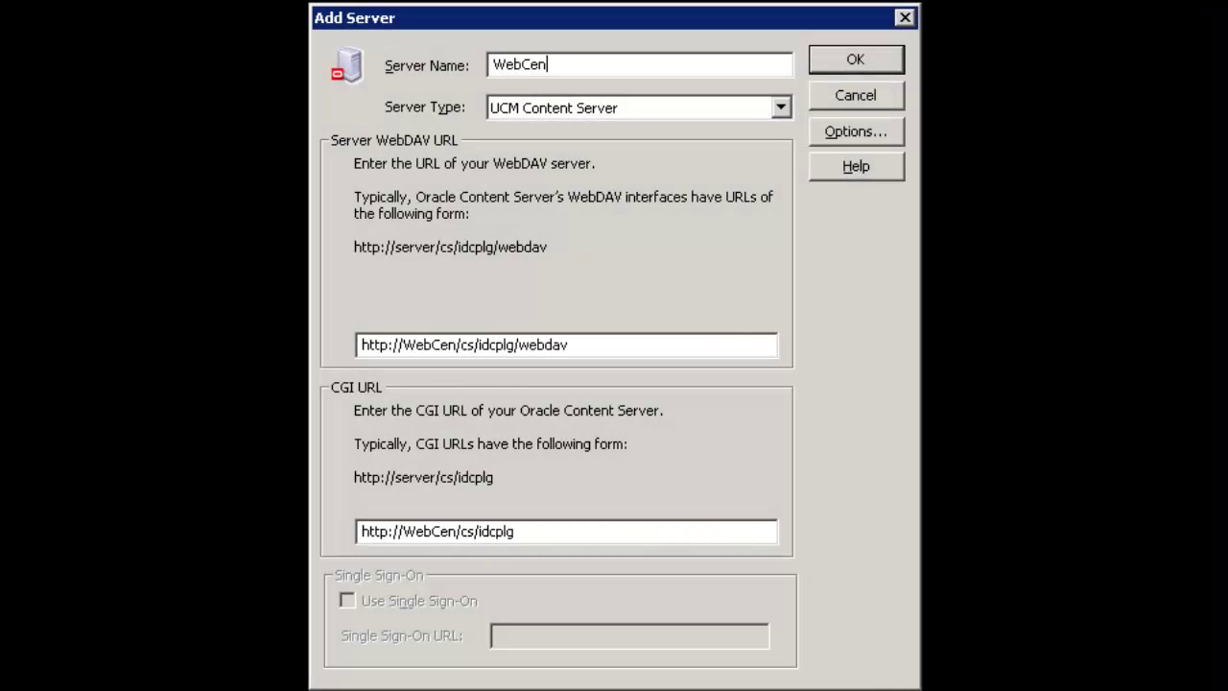
pyautogui.write('ter Conte')
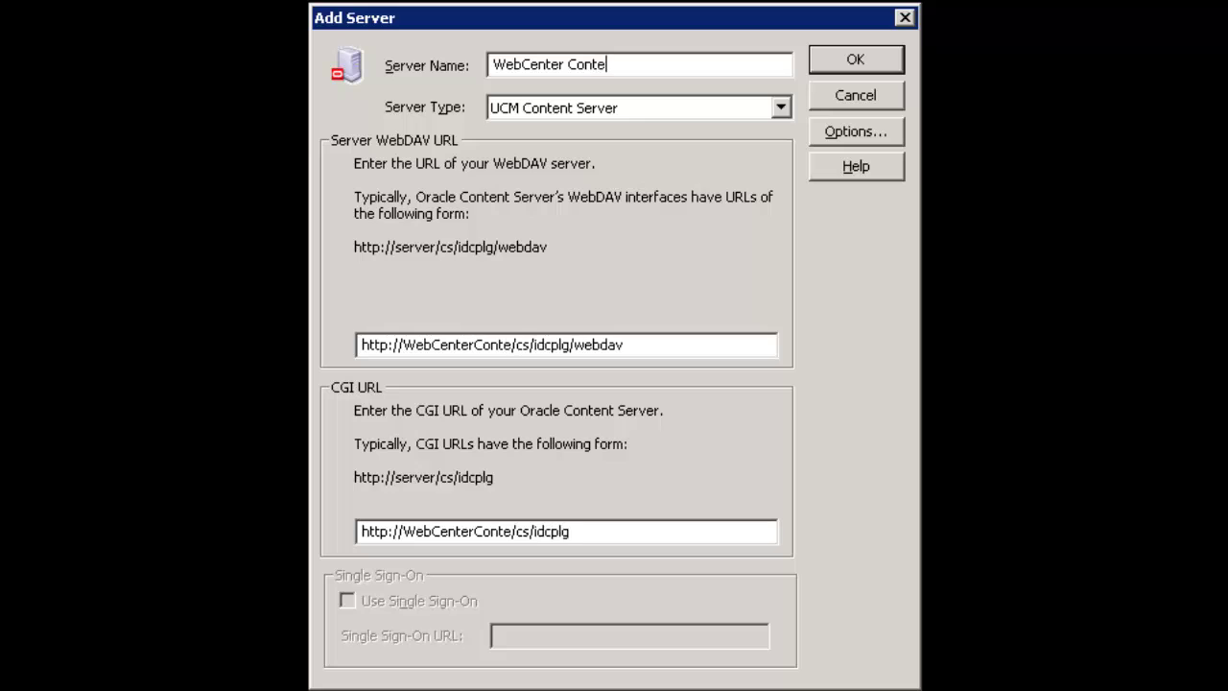
pyautogui.write('nt Server')
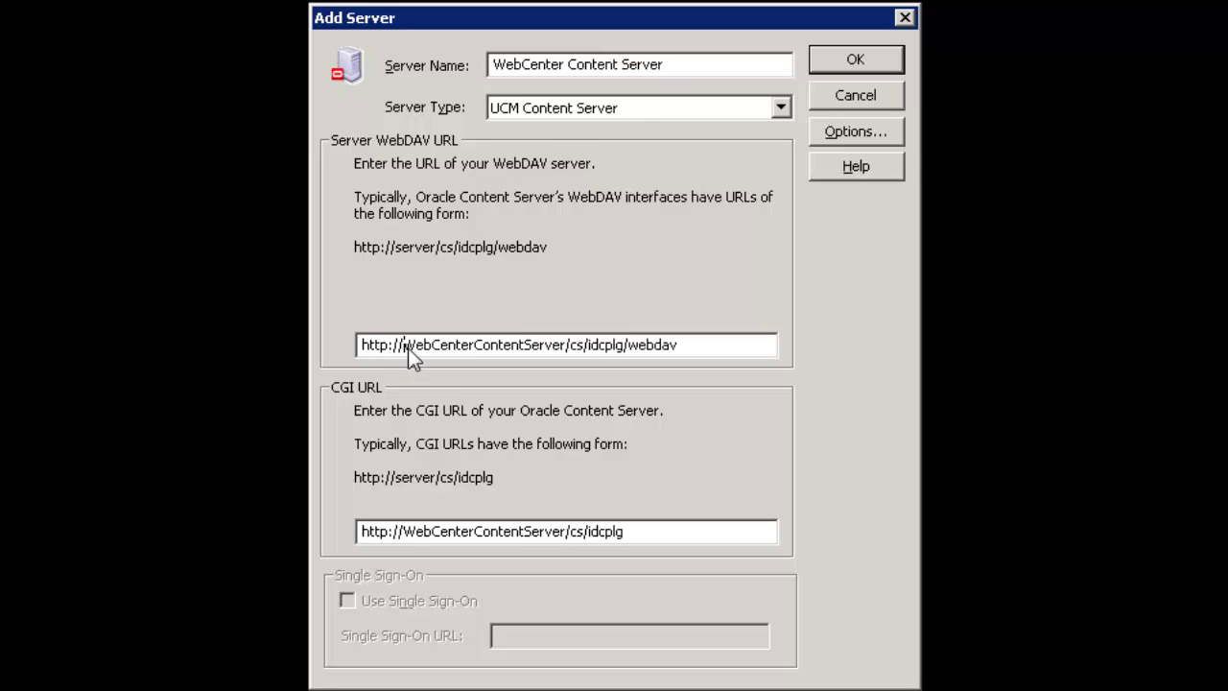
# Replace the host name in both the server WebDAV URL and the CGI URL with myserver.com.
pyautogui.moveTo(508, 353); pyautogui.dragTo(565, 352)
pyautogui.write('myserver')
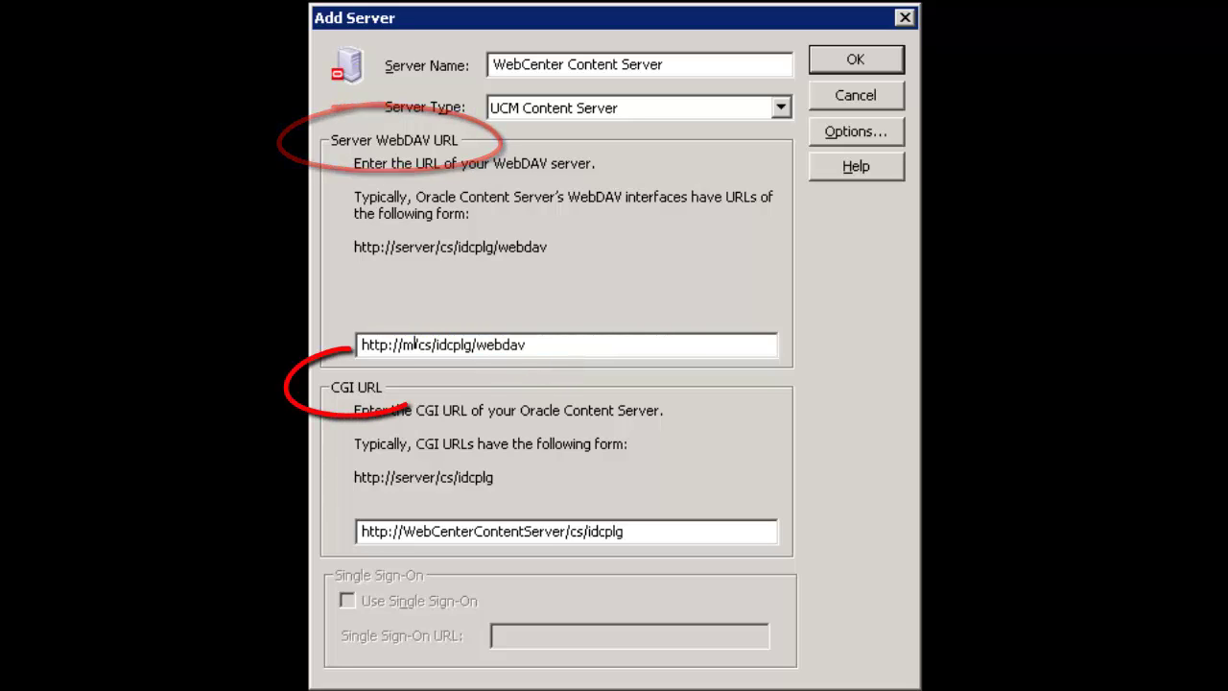
pyautogui.write('.com')
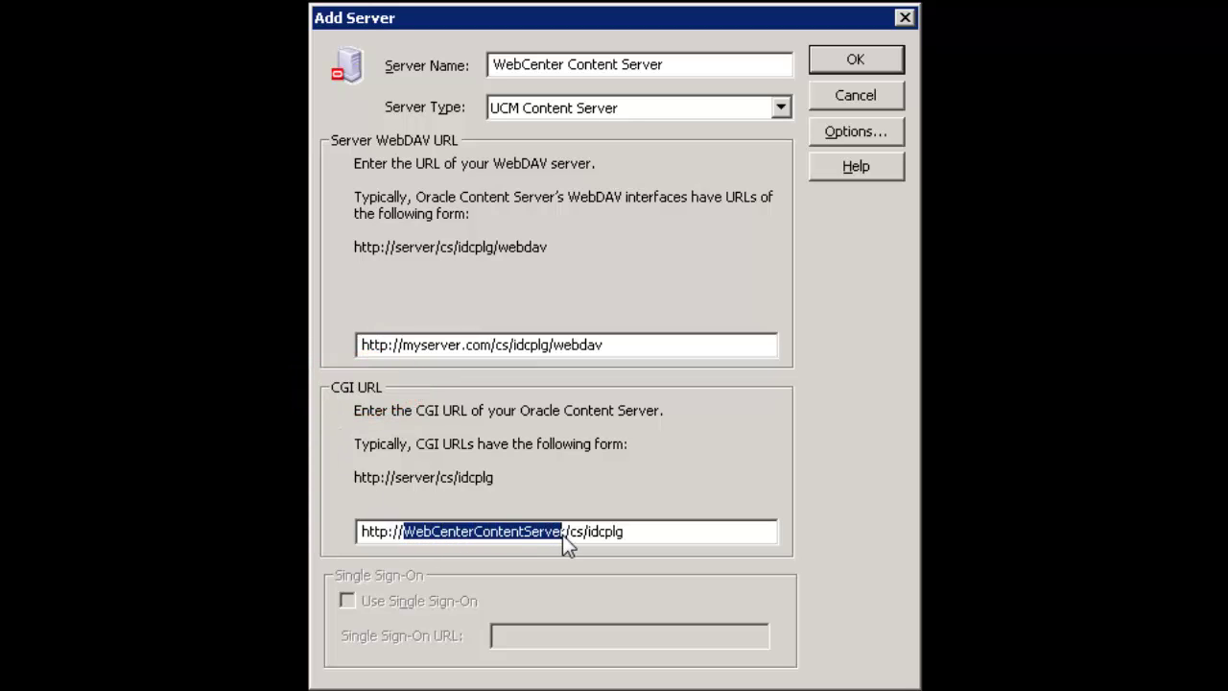
pyautogui.write('myserver.co')
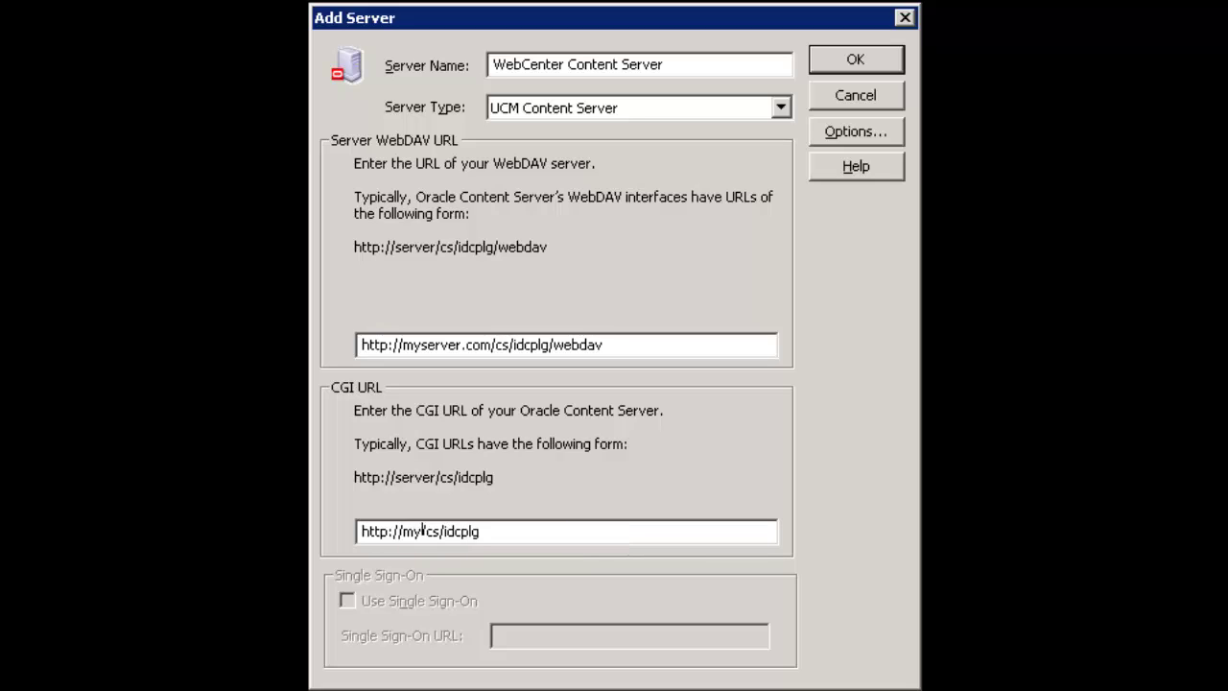
pyautogui.write('m')
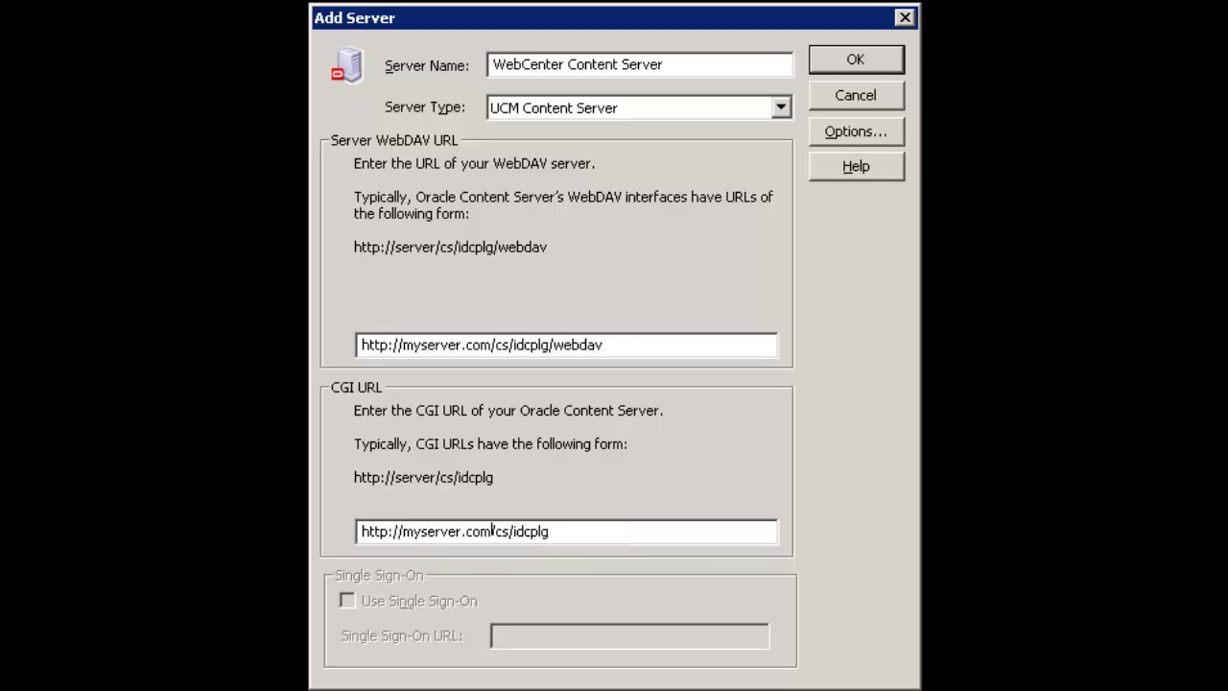